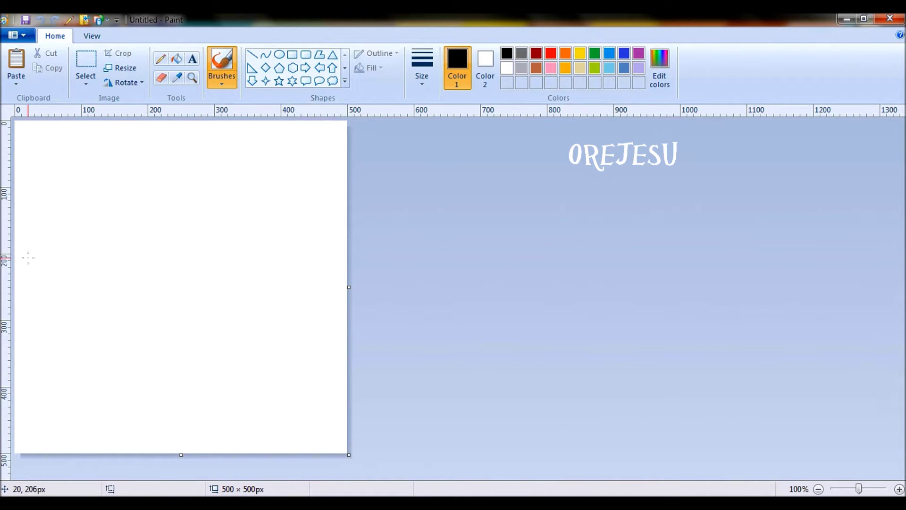
# Step: Check the canvas size in pixels and the ruler display setting, keeping both as they are
pyautogui.click(128, 67)
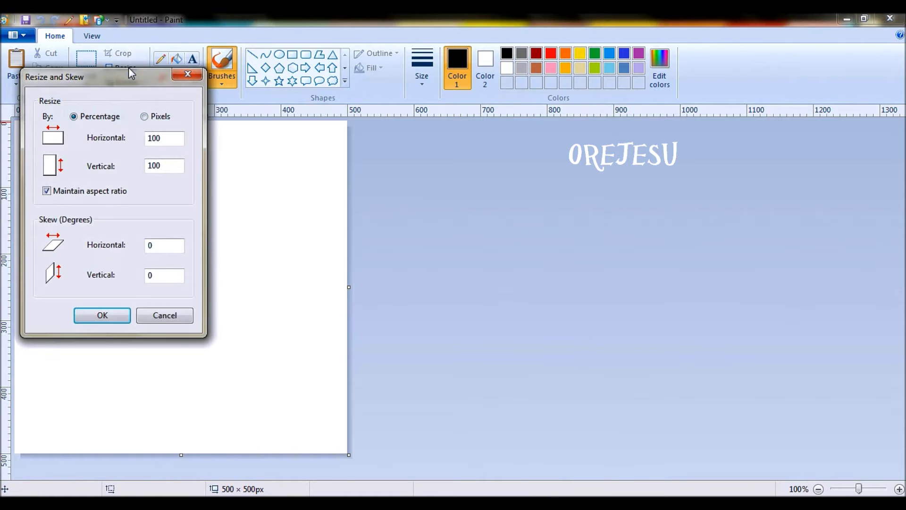
pyautogui.click(145, 118)
pyautogui.click(111, 314)
pyautogui.click(92, 37)
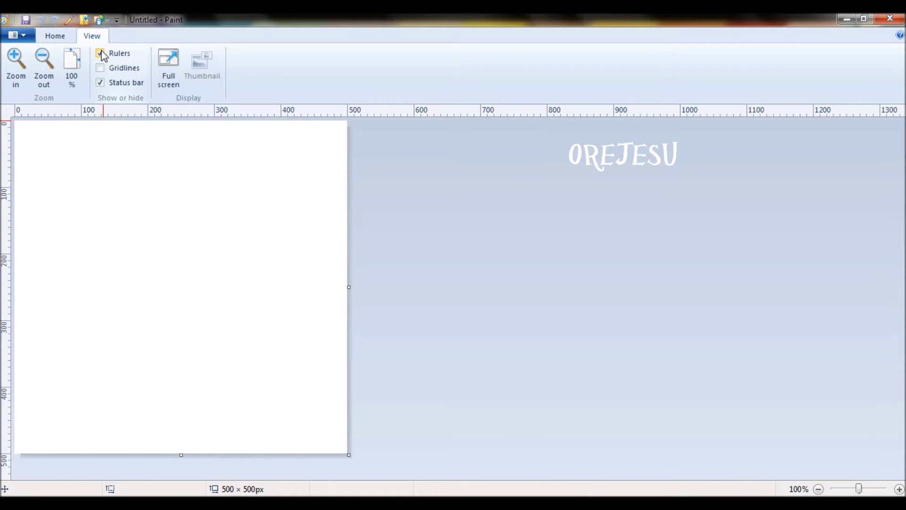
pyautogui.click(55, 36)
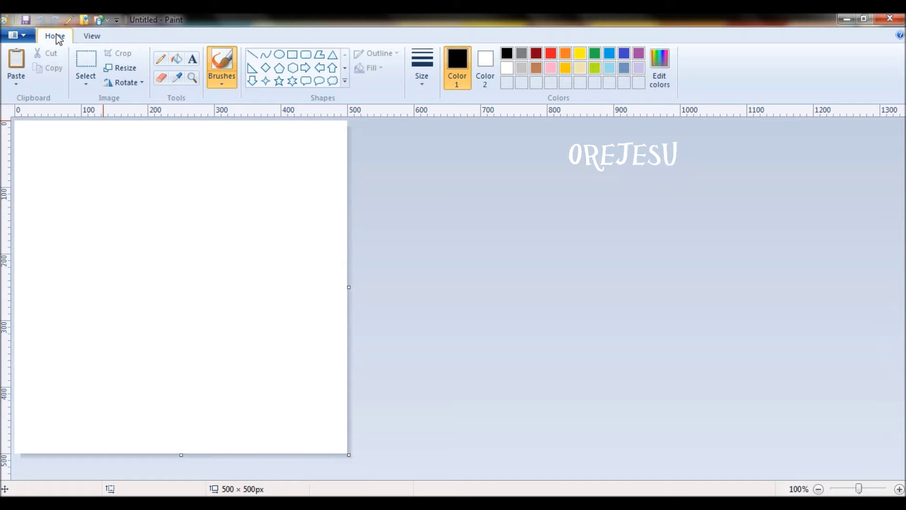
# Step: Draw a black curve from about (100, 0) to (0, 300) px, bending it toward about (497, 246) px and the canvas's lower-right corner
pyautogui.click(266, 57)
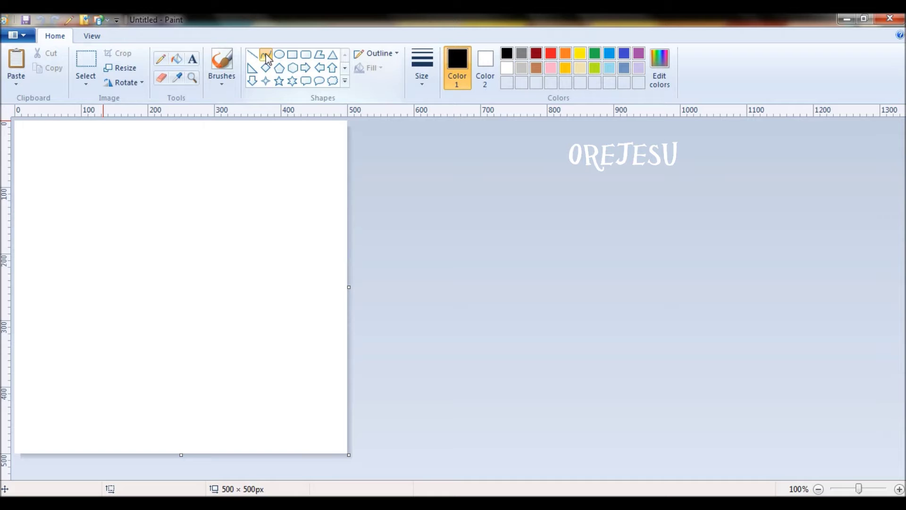
pyautogui.moveTo(81, 121); pyautogui.dragTo(13, 320)
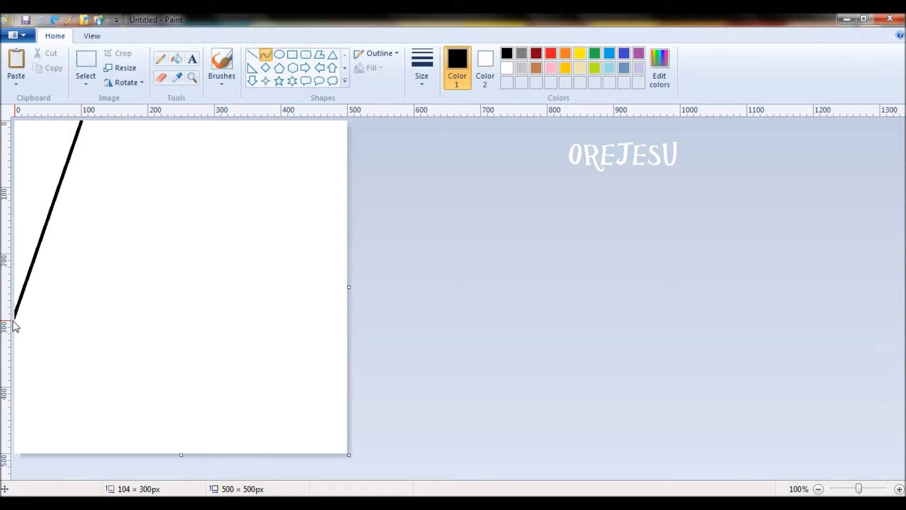
pyautogui.click(345, 285)
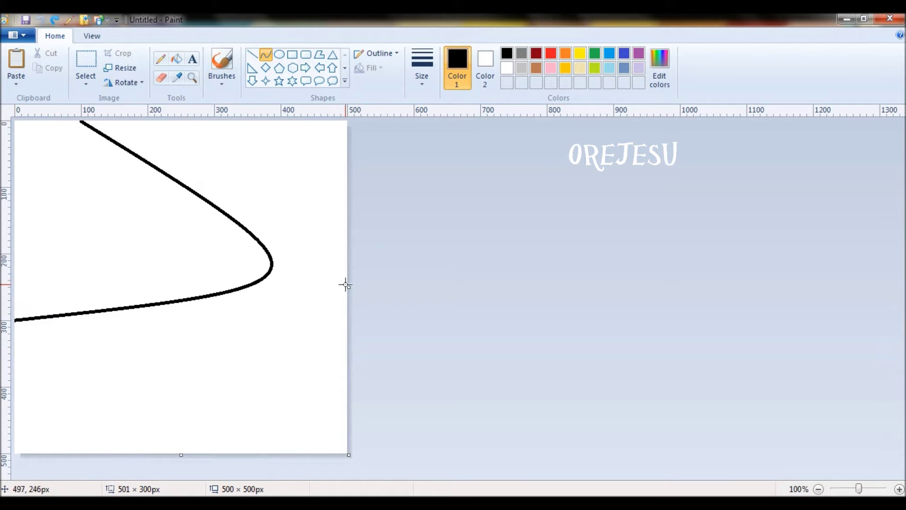
pyautogui.click(345, 452)
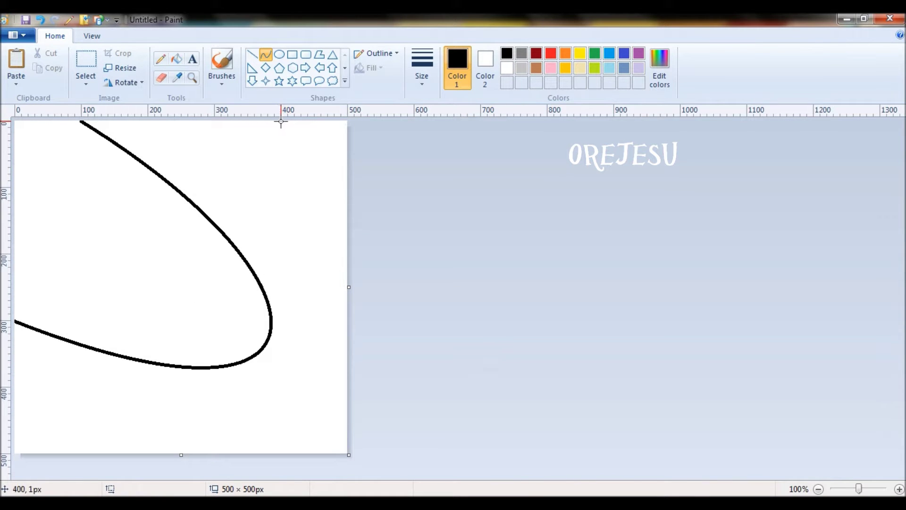
# Step: Draw a second curve from about (400, 0) to (500, 100) px, bending it toward about (498, 250) px and back toward its start
pyautogui.moveTo(281, 122); pyautogui.dragTo(347, 188)
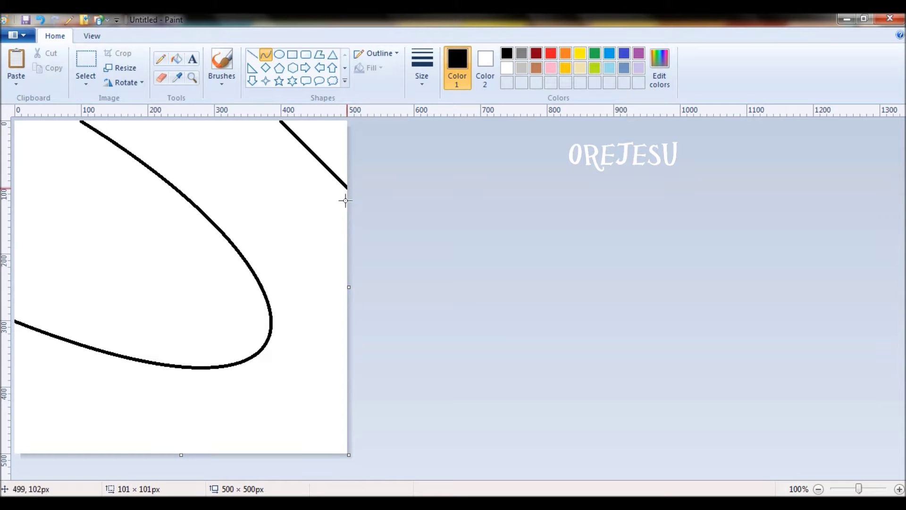
pyautogui.click(346, 286)
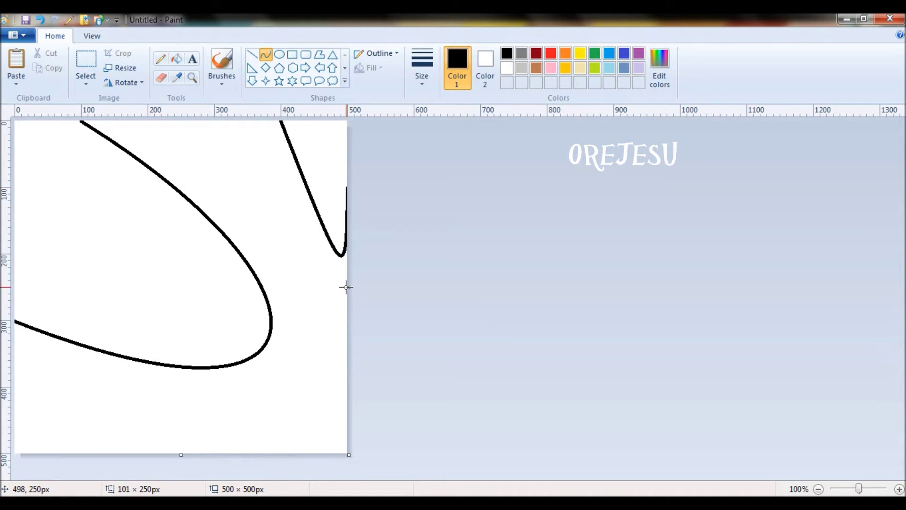
pyautogui.click(278, 122)
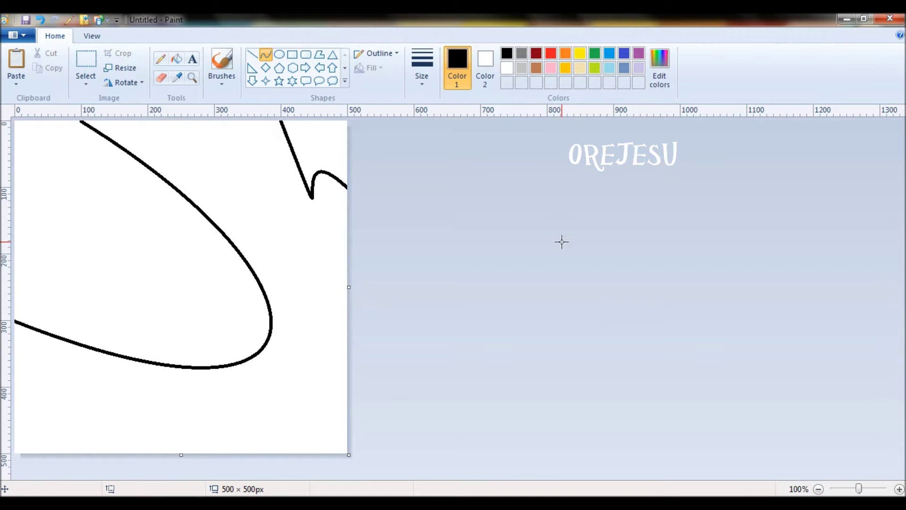
# Step: Overlay a horizontally flipped copy of the whole drawing, using transparent selection so that both sets of curves show
pyautogui.hotkey('ctrl', 'a')
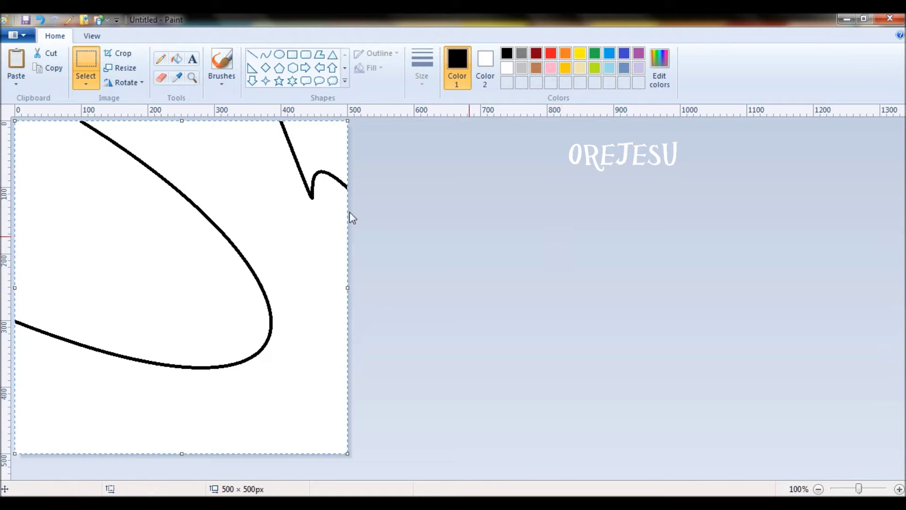
pyautogui.click(84, 87)
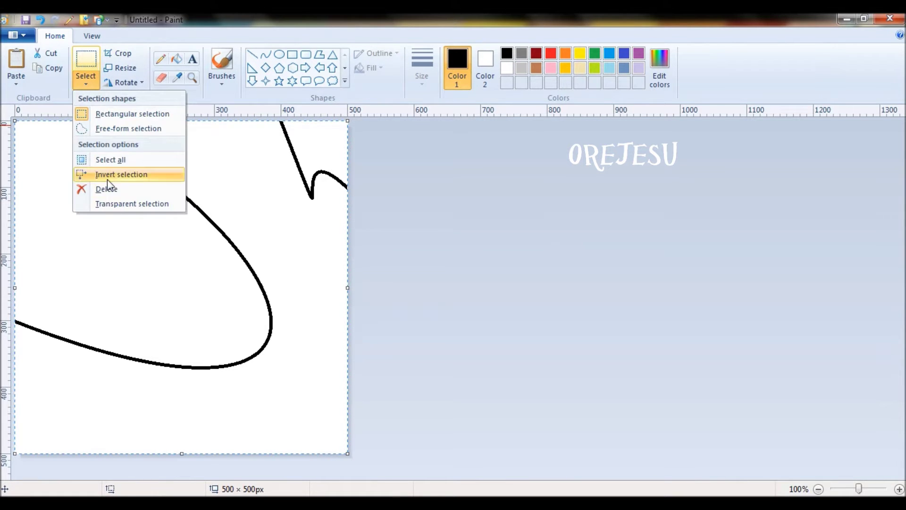
pyautogui.click(117, 204)
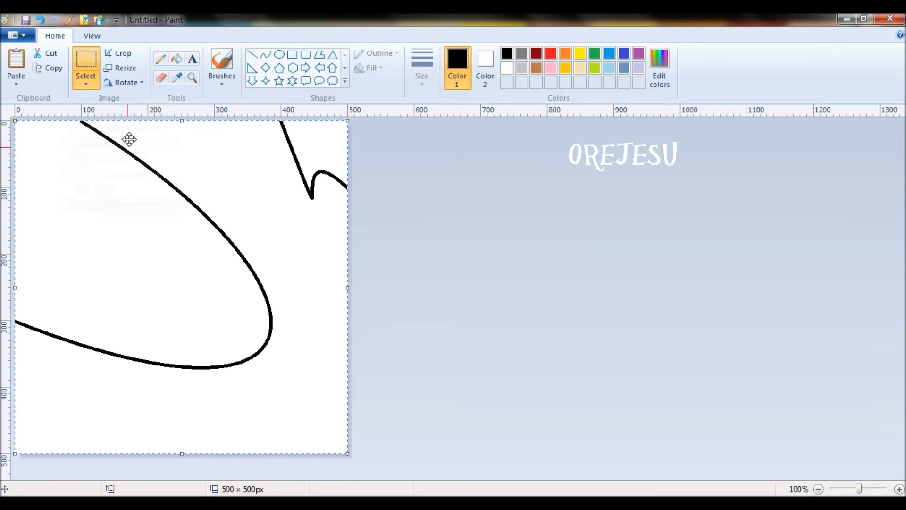
pyautogui.click(140, 84)
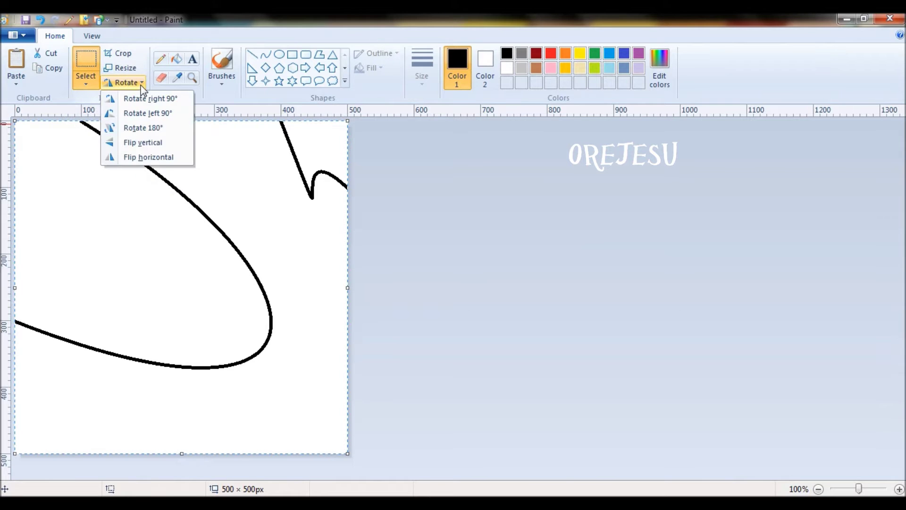
pyautogui.click(151, 157)
pyautogui.click(734, 299)
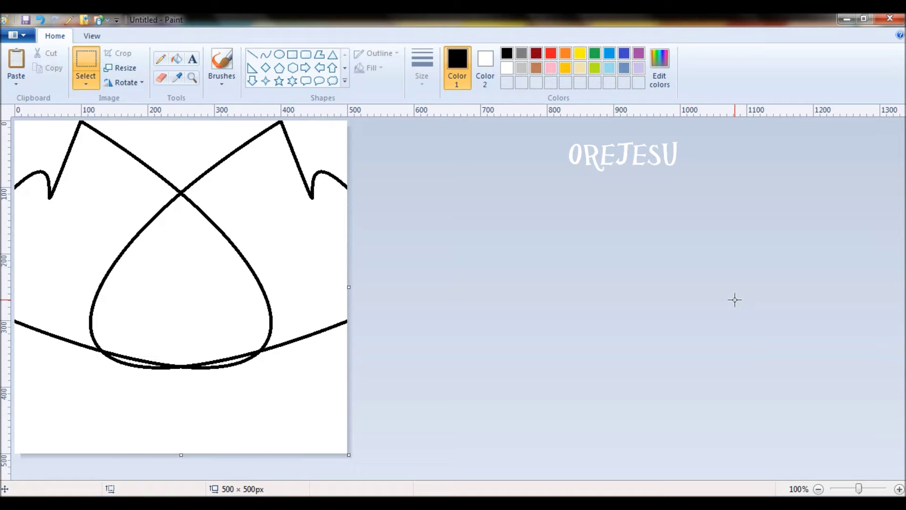
# Step: Overlay a copy of the whole mirrored drawing rotated by 180° to complete the symmetrical line pattern
pyautogui.hotkey('ctrl', 'a')
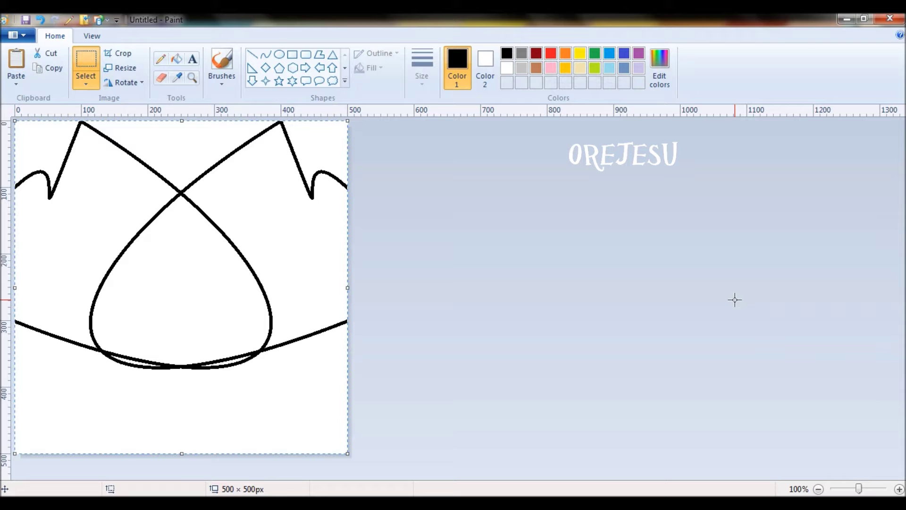
pyautogui.hotkey('ctrl', 'z')
pyautogui.click(141, 85)
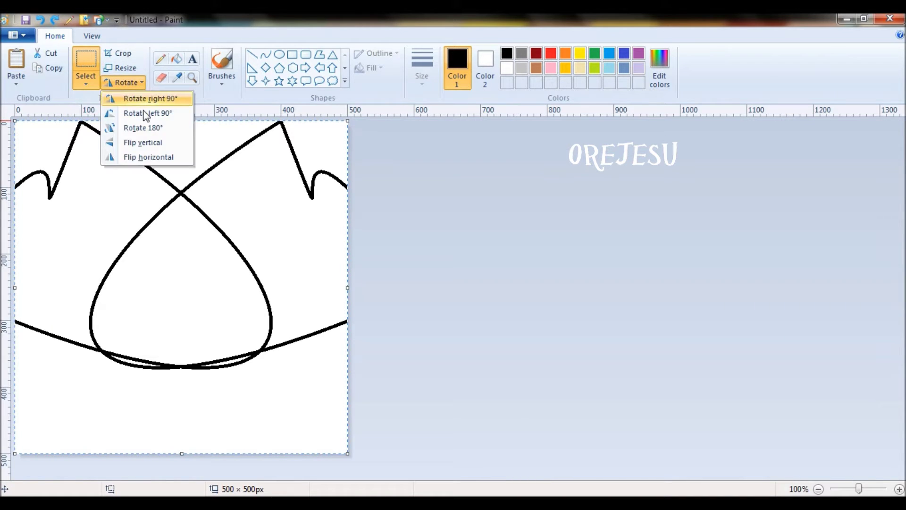
pyautogui.click(145, 126)
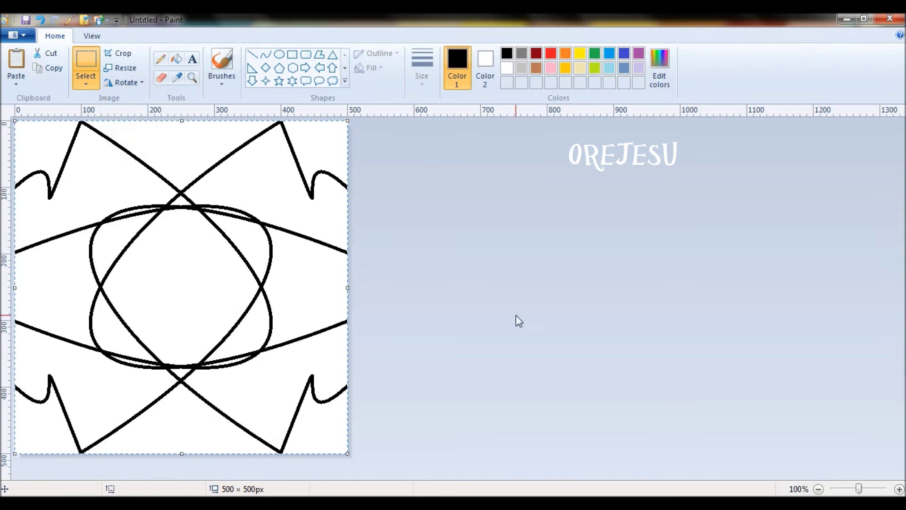
pyautogui.click(645, 218)
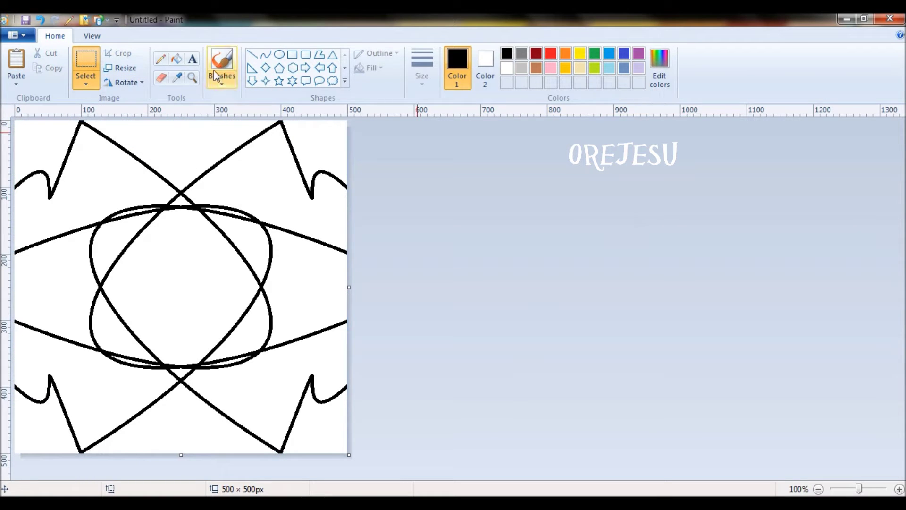
# Step: Fill the crescent-shaped areas and thin slivers around the central diamond with black
pyautogui.click(177, 59)
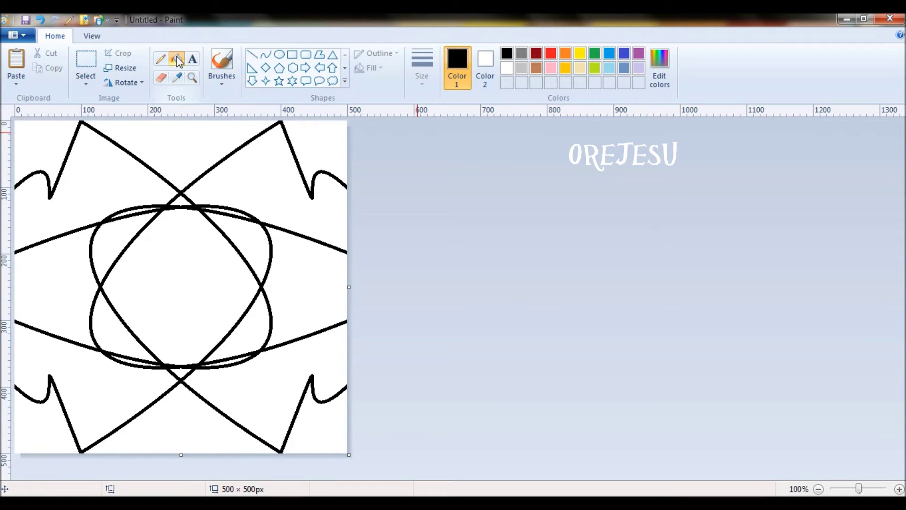
pyautogui.click(141, 210)
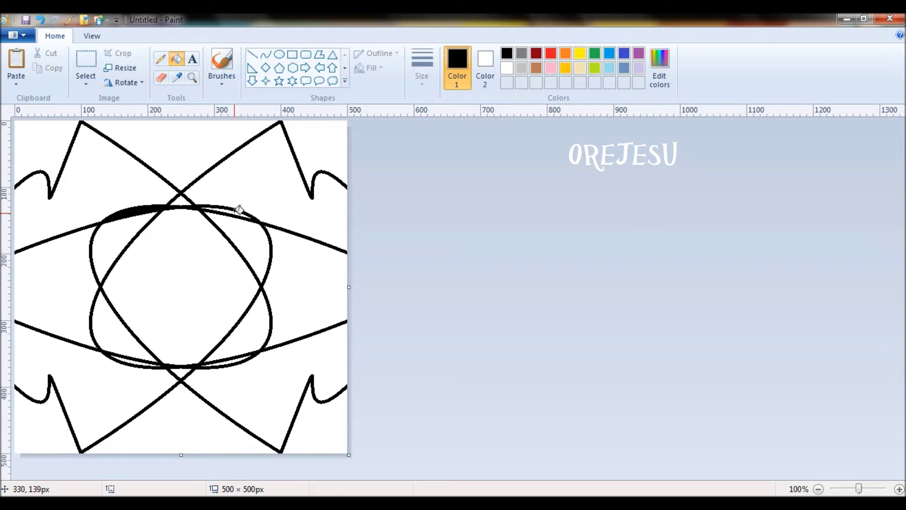
pyautogui.click(245, 223)
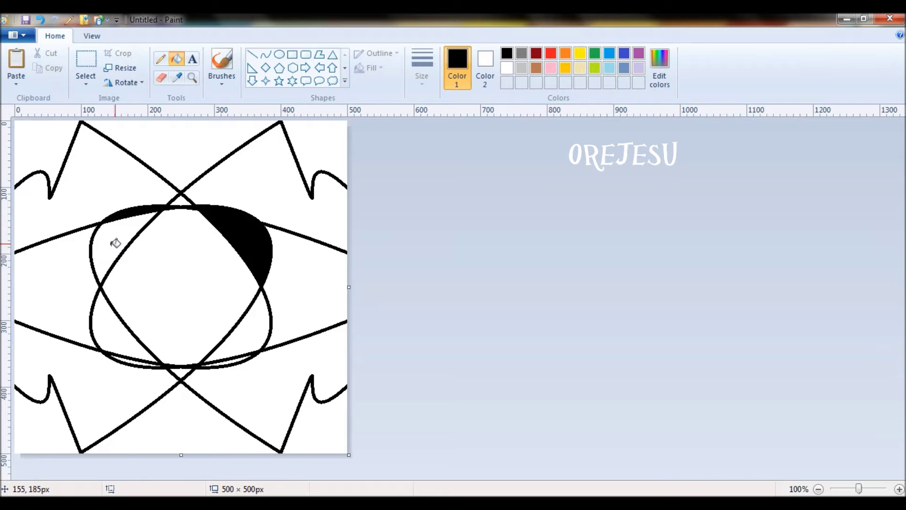
pyautogui.click(121, 240)
pyautogui.click(109, 318)
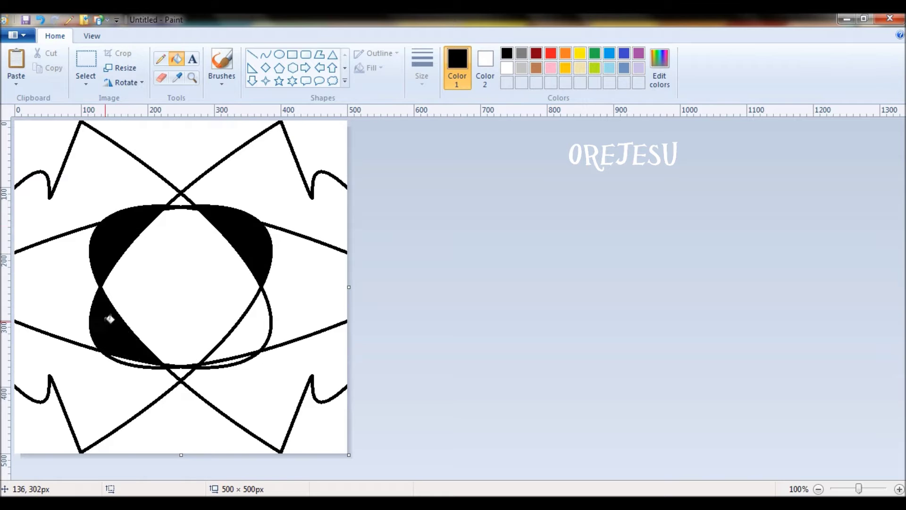
pyautogui.click(130, 362)
pyautogui.click(251, 330)
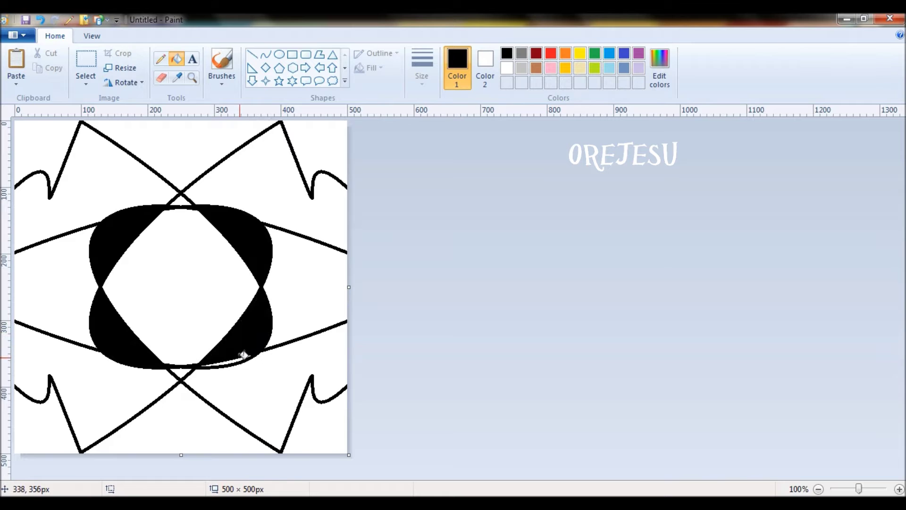
pyautogui.click(242, 356)
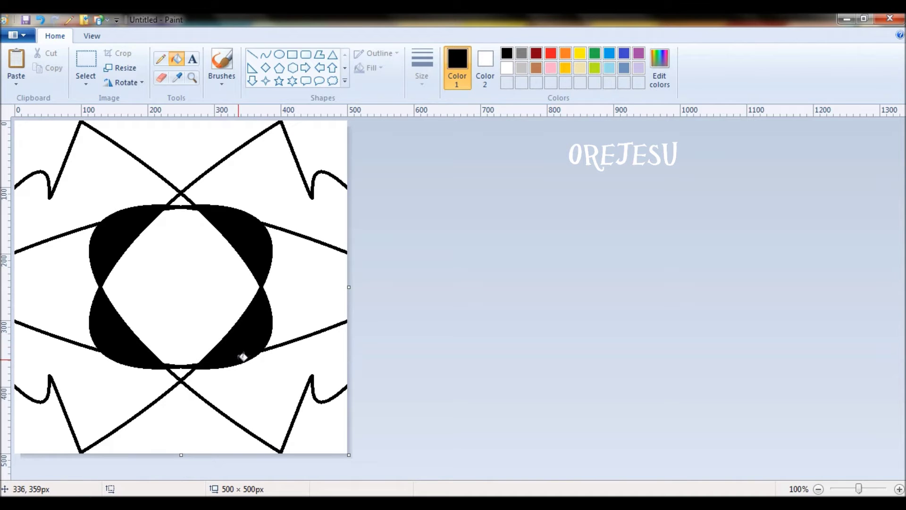
# Step: Fill the large and small triangles above and below the central diamond with black
pyautogui.click(173, 421)
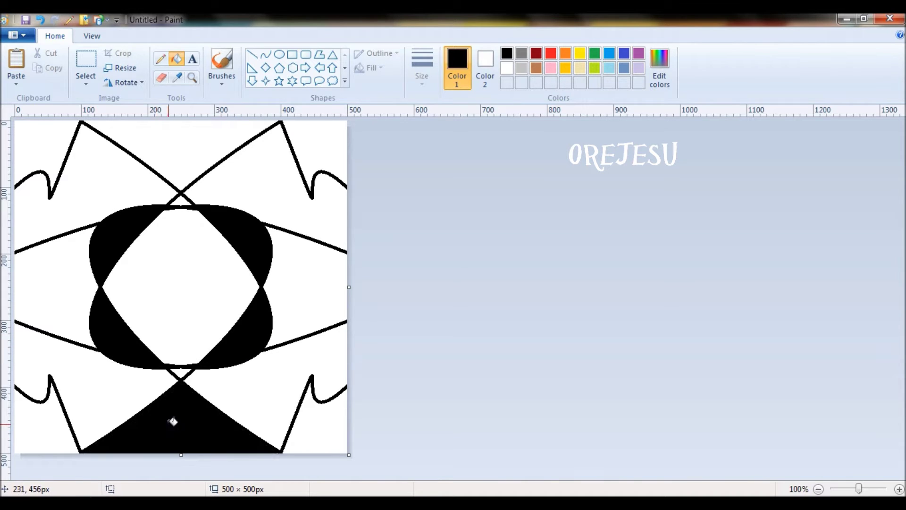
pyautogui.click(181, 373)
pyautogui.click(182, 200)
pyautogui.click(178, 155)
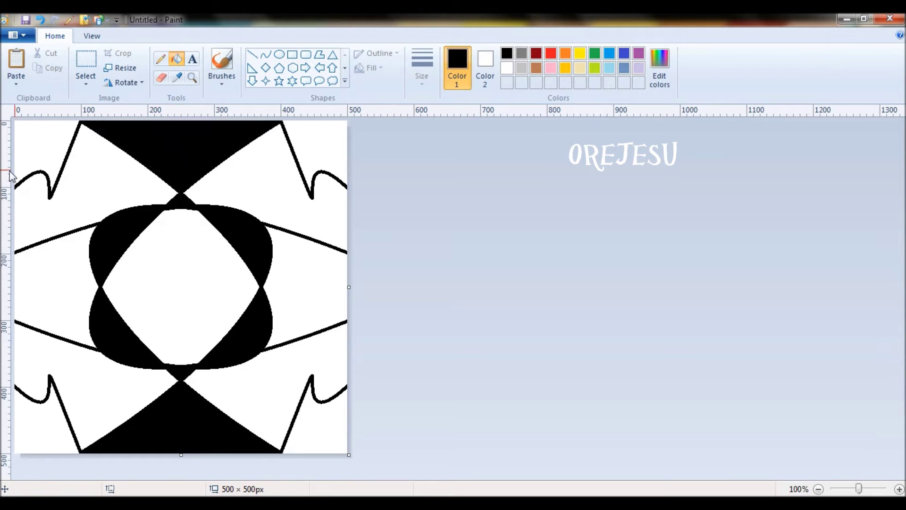
# Step: Fill the four canvas corners and the two side areas beside the central diamond with black
pyautogui.click(24, 152)
pyautogui.click(331, 132)
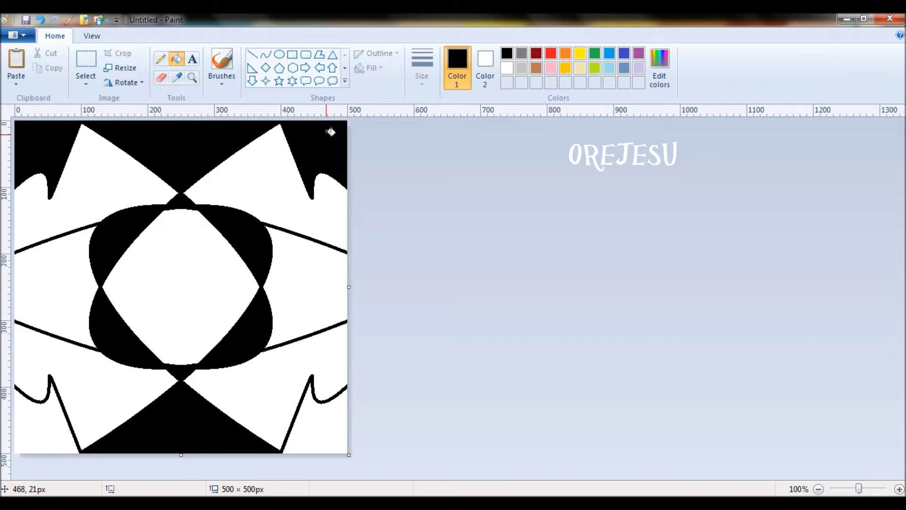
pyautogui.click(336, 421)
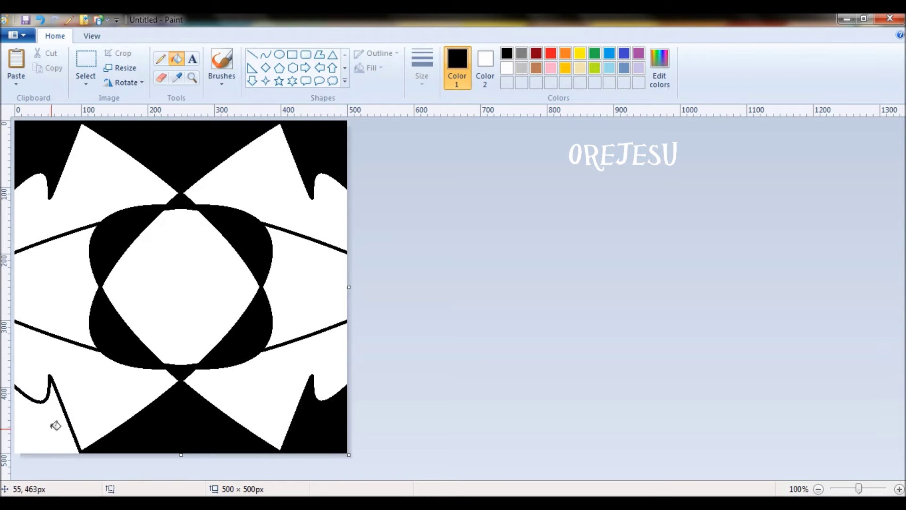
pyautogui.click(289, 297)
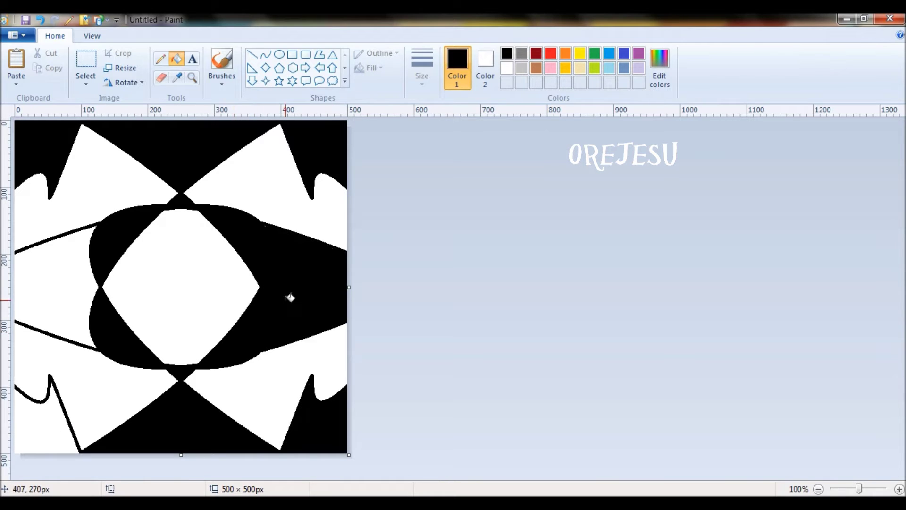
pyautogui.click(55, 301)
pyautogui.click(41, 416)
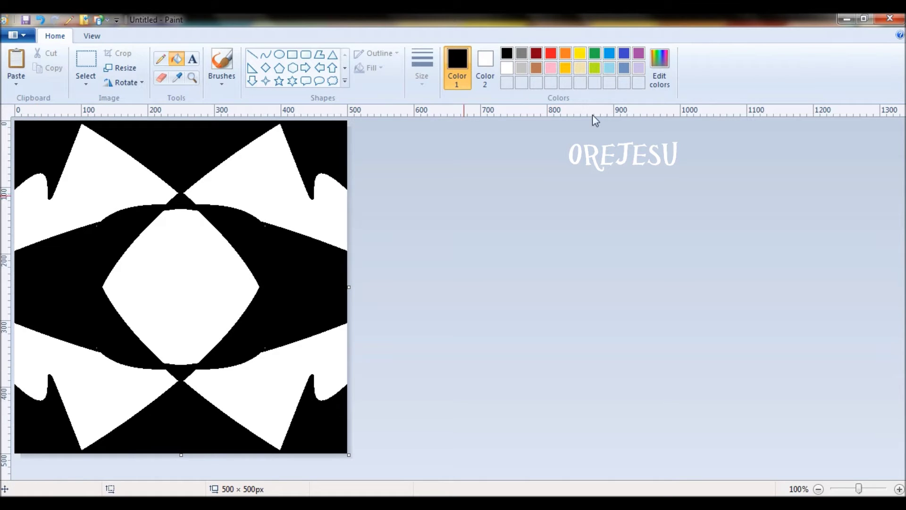
# Step: Fill the central diamond with the pink basic color (red 255, green 0, blue 128)
pyautogui.click(649, 63)
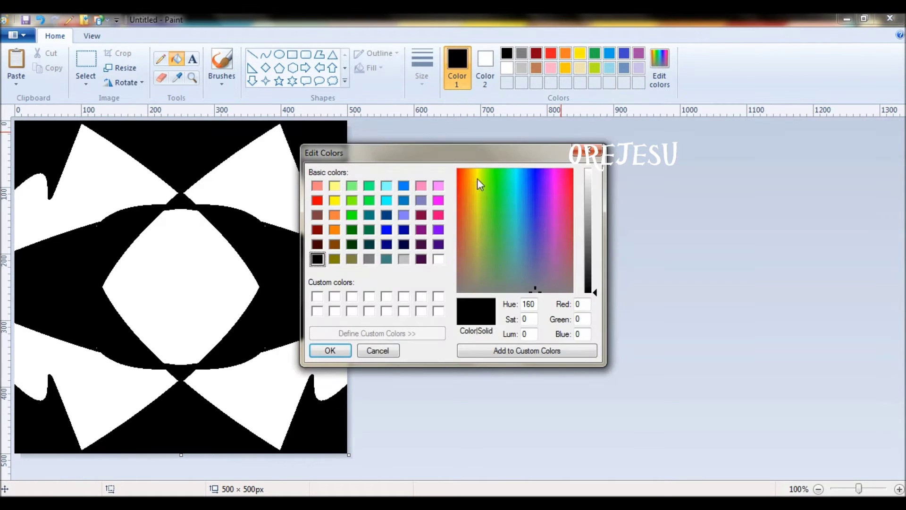
pyautogui.click(438, 214)
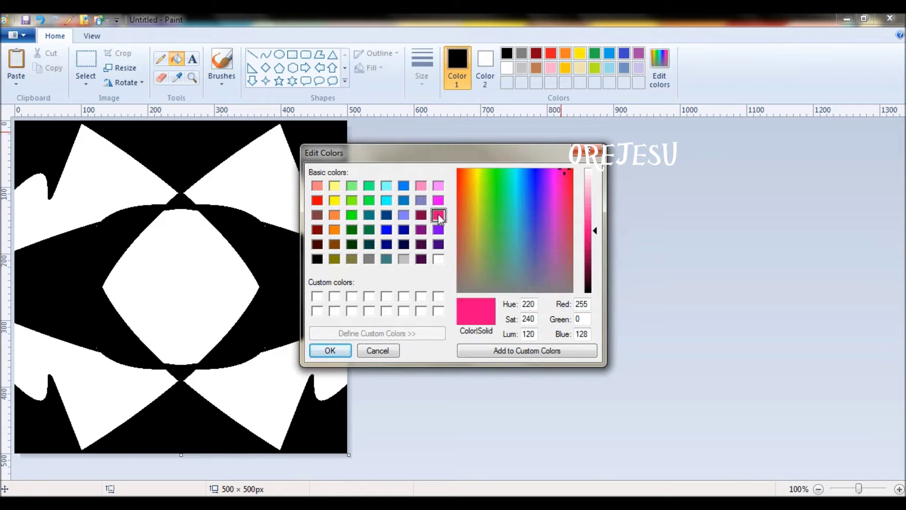
pyautogui.click(339, 349)
pyautogui.click(186, 299)
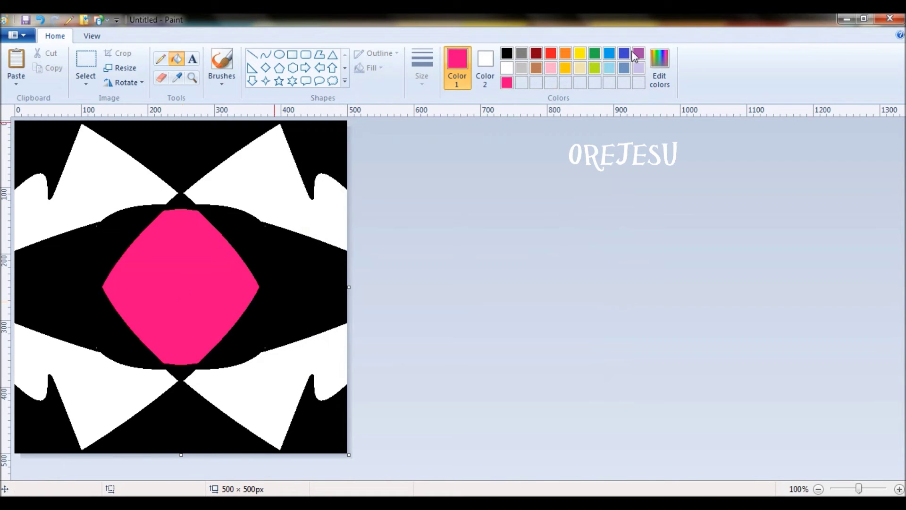
# Step: Mix a lighter pink (red 255, green 113, blue 184) and fill the four white bow-shaped areas with it
pyautogui.click(649, 61)
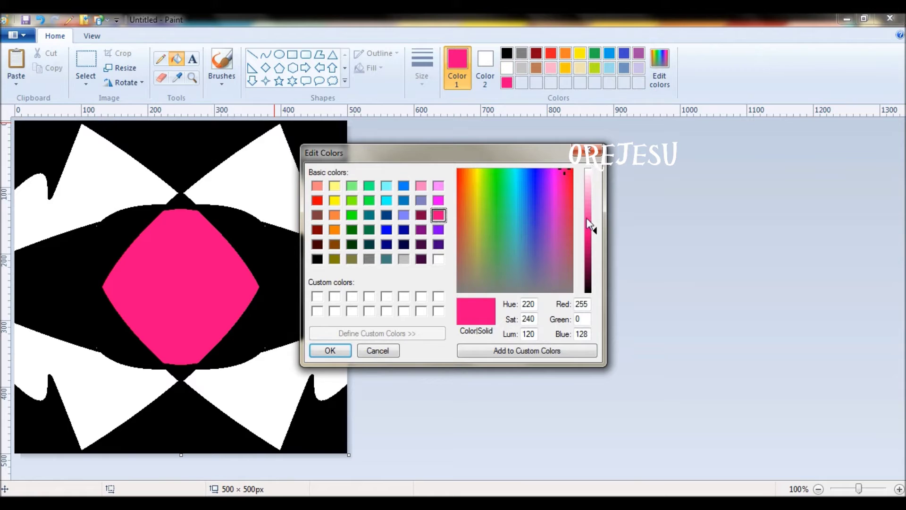
pyautogui.click(594, 219)
pyautogui.click(594, 203)
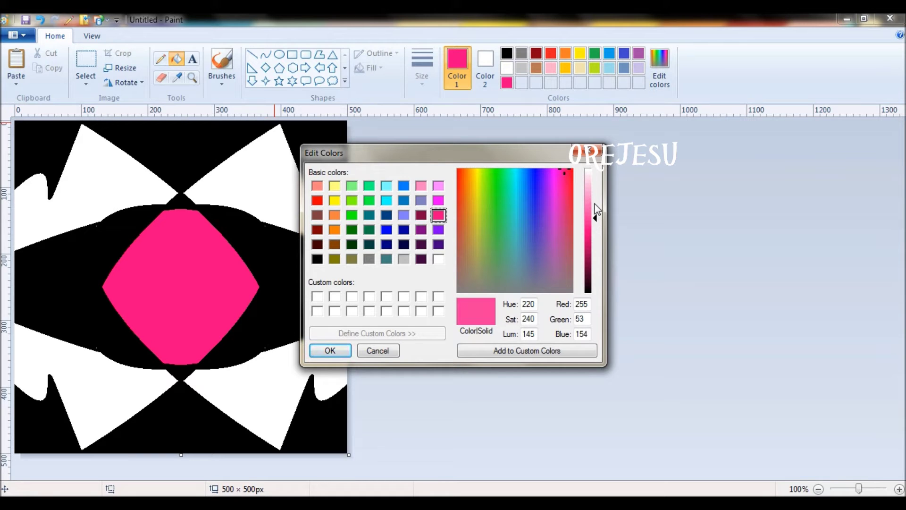
pyautogui.click(330, 352)
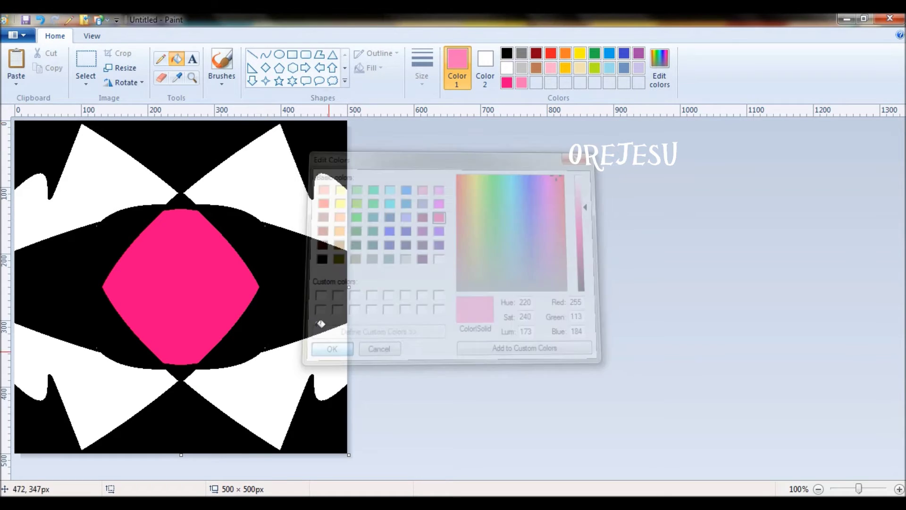
pyautogui.click(271, 196)
pyautogui.click(104, 197)
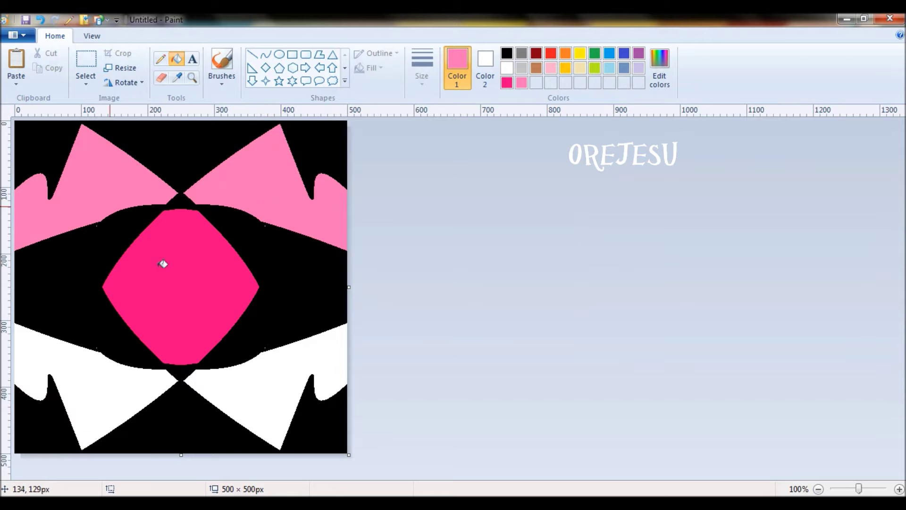
pyautogui.click(259, 374)
pyautogui.click(121, 387)
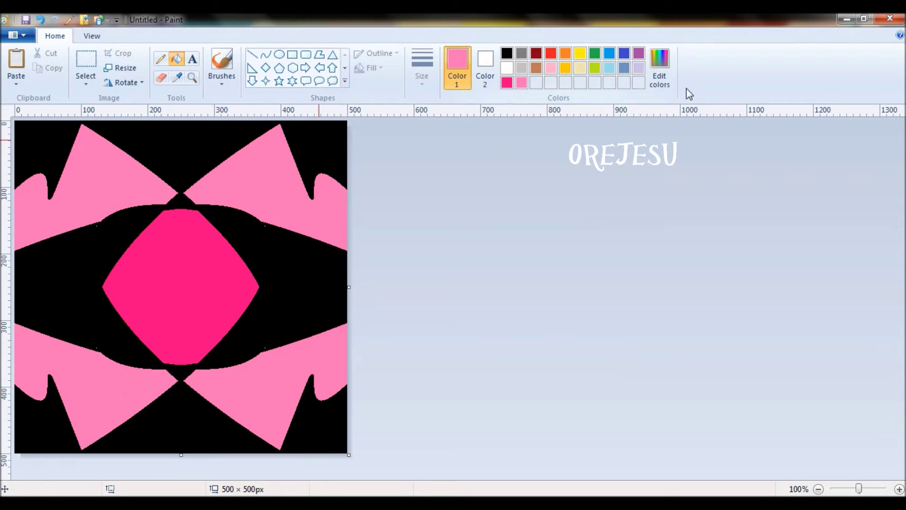
# Step: Mix a paler pink (red 255, green 149, blue 202) and fill the connected black background with it
pyautogui.click(660, 76)
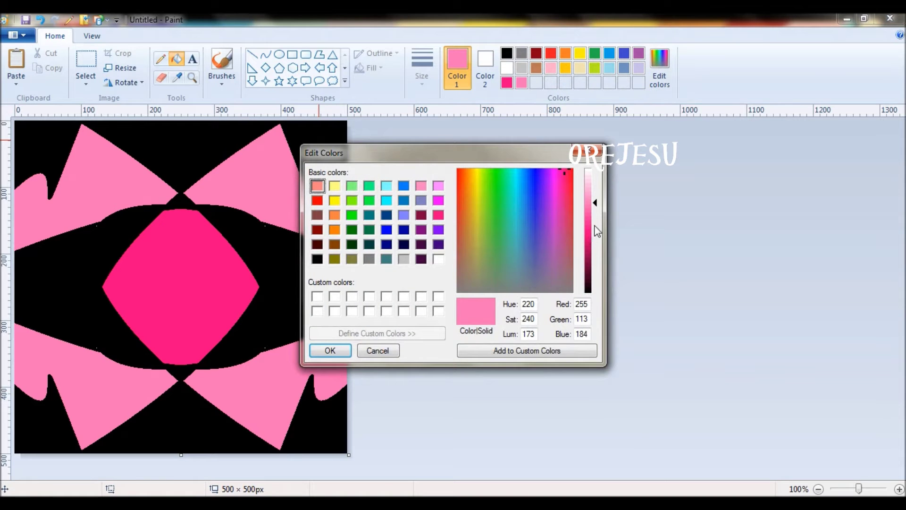
pyautogui.moveTo(597, 201); pyautogui.dragTo(596, 197)
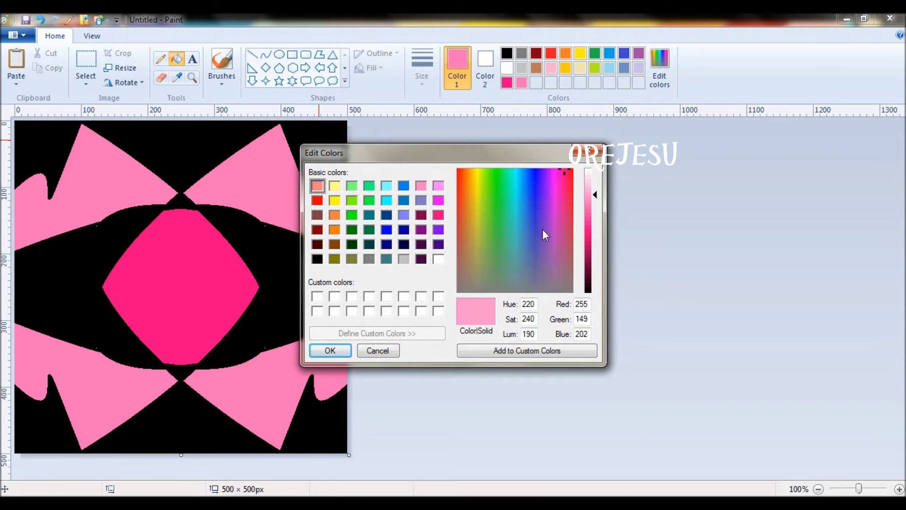
pyautogui.click(330, 350)
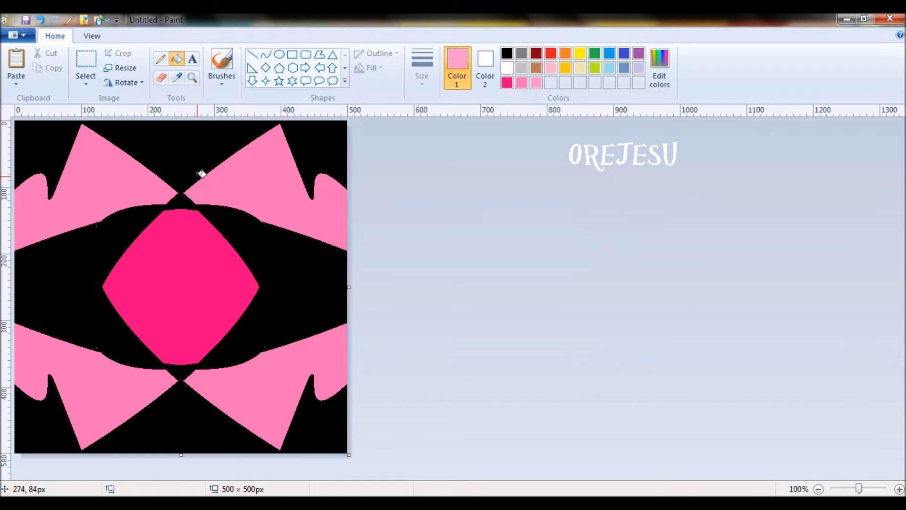
pyautogui.click(177, 146)
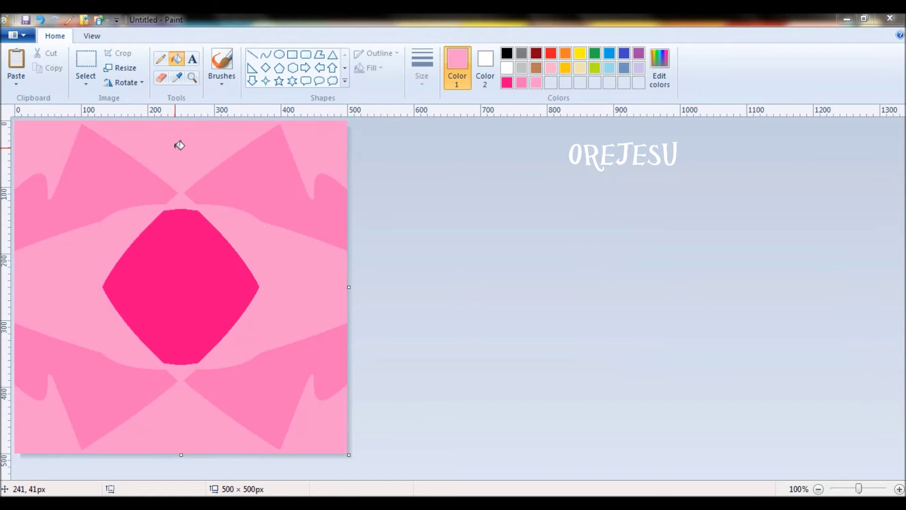
# Step: Mix a dark pink (red 166, green 0, blue 83) and fill the pale pink background with it
pyautogui.click(662, 78)
pyautogui.moveTo(599, 268); pyautogui.dragTo(597, 254)
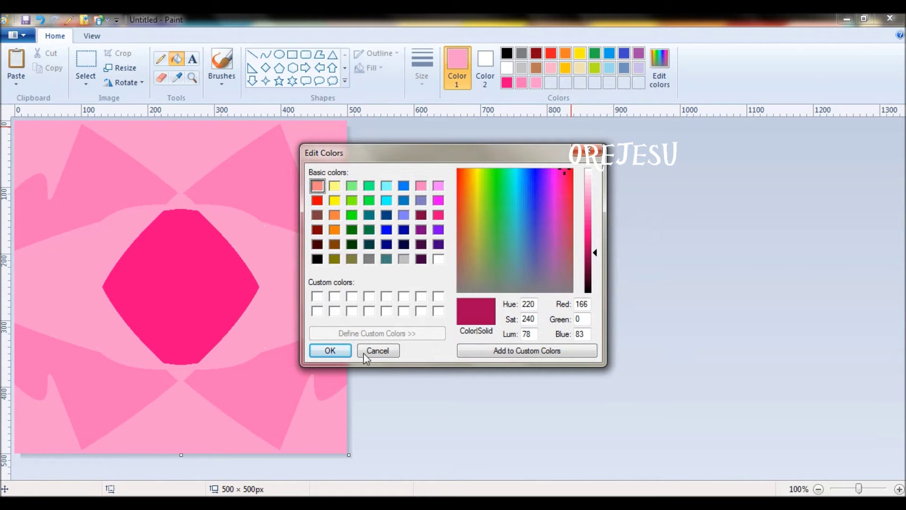
pyautogui.click(338, 350)
pyautogui.click(200, 157)
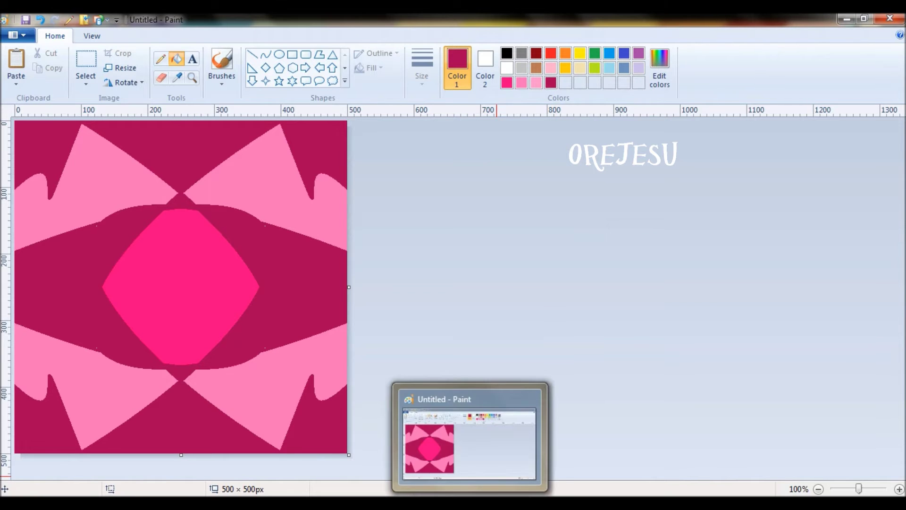
# Step: Open a new blank Paint window and resize its canvas to 3000 × 500 px without maintaining the aspect ratio
pyautogui.rightClick(470, 503)
pyautogui.click(466, 446)
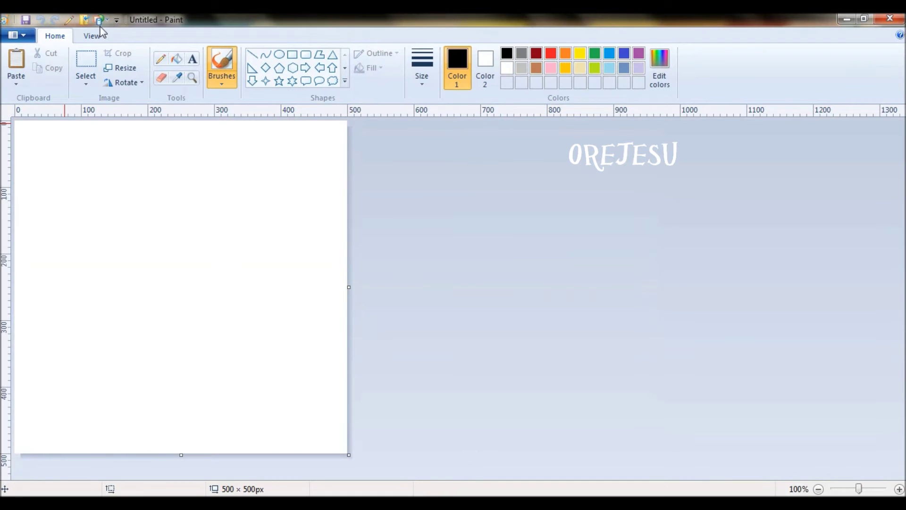
pyautogui.click(132, 69)
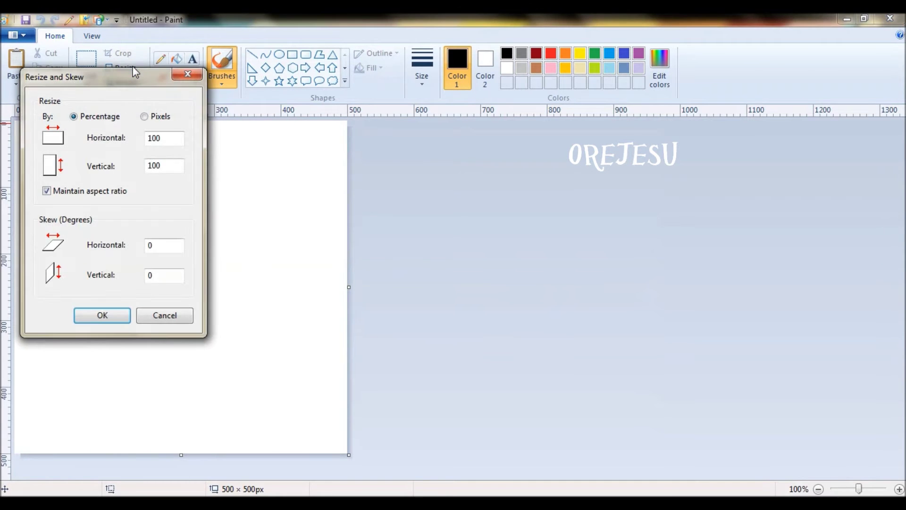
pyautogui.click(144, 116)
pyautogui.click(45, 191)
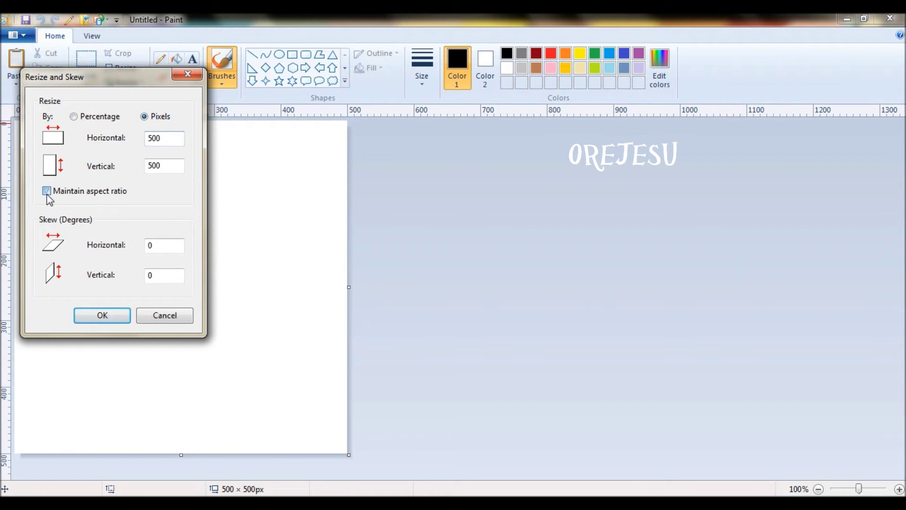
pyautogui.click(151, 138)
pyautogui.press('BackSpace')
pyautogui.write('30')
pyautogui.click(117, 312)
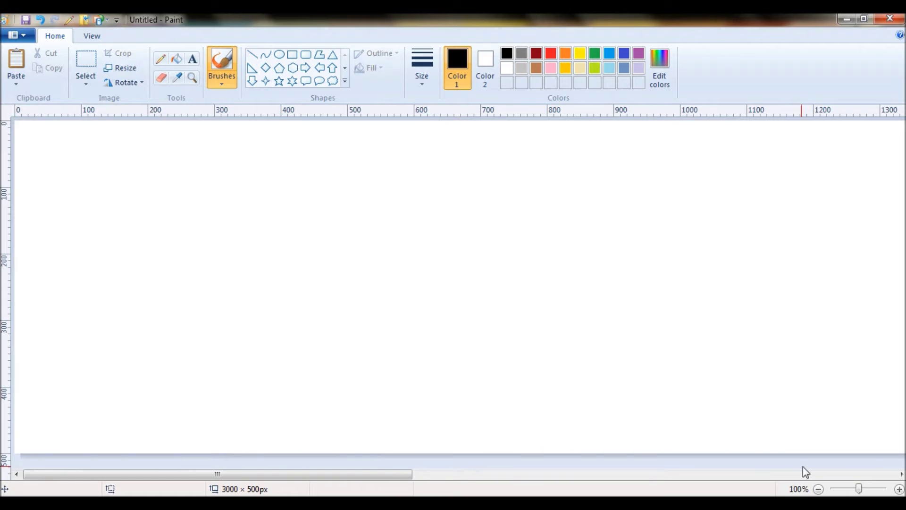
# Step: Copy the entire 500 × 500 px pattern from the first Paint window and paste it into the 3000 × 500 px canvas
pyautogui.click(819, 489)
pyautogui.click(819, 489)
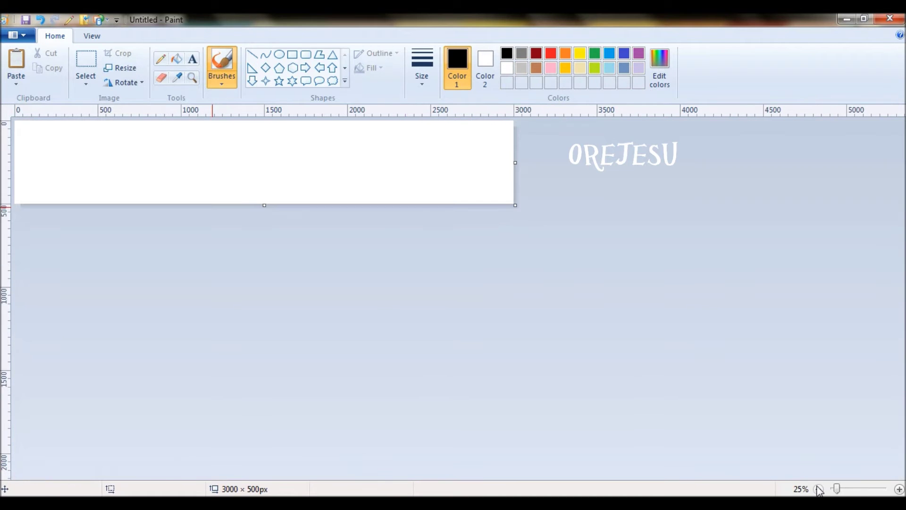
pyautogui.click(899, 488)
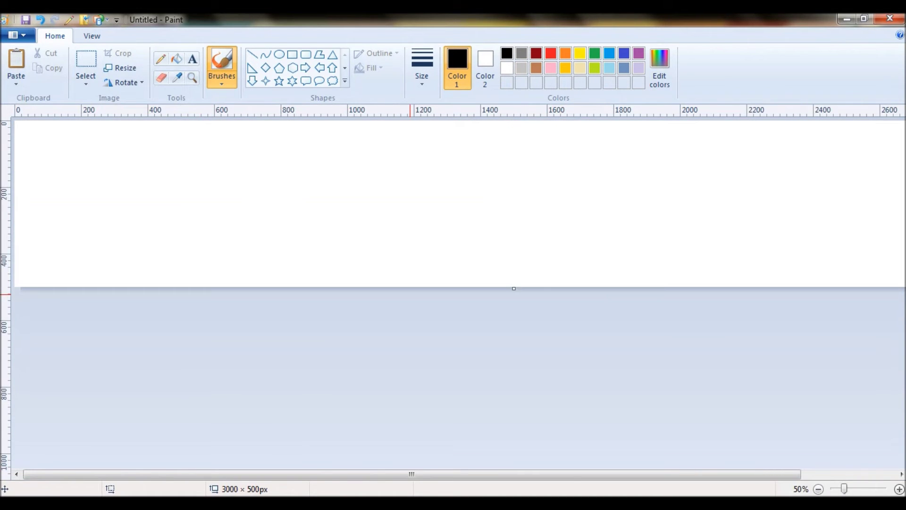
pyautogui.click(417, 461)
pyautogui.hotkey('ctrl', 'a')
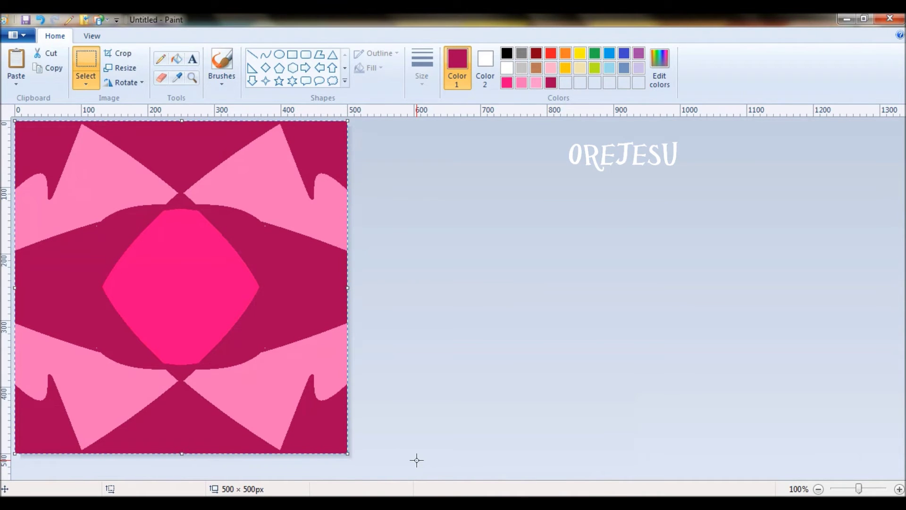
pyautogui.hotkey('ctrl', 'c')
pyautogui.click(488, 480)
pyautogui.hotkey('ctrl', 'v')
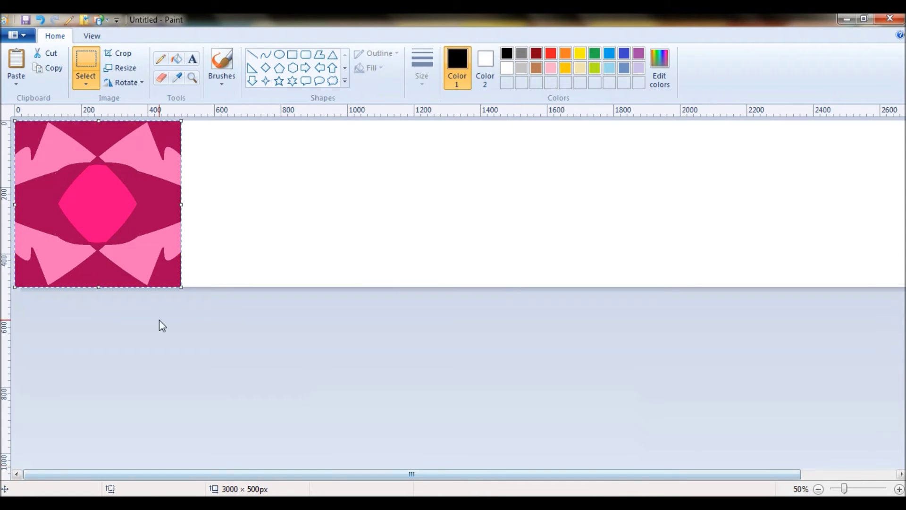
# Step: Try placing a second tile, rotated 90 degrees, directly beside the first one, and undo the rotation
pyautogui.moveTo(75, 222); pyautogui.dragTo(236, 219)
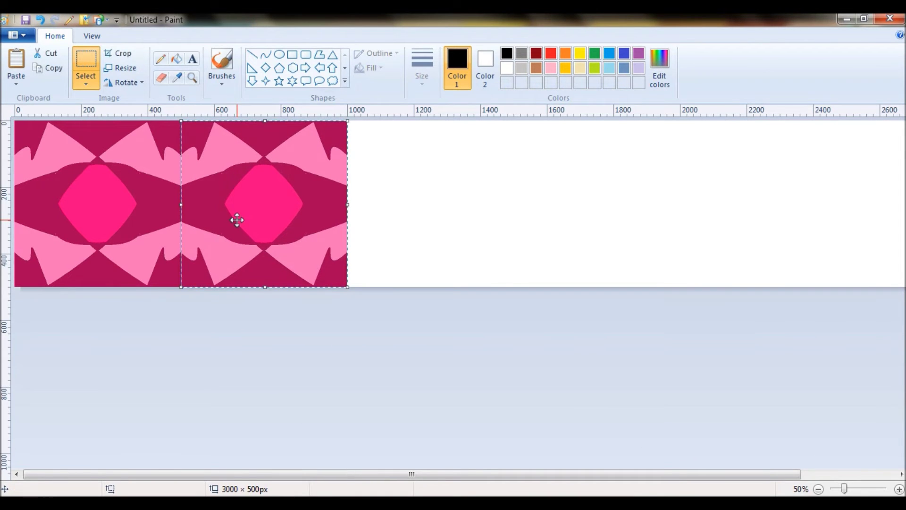
pyautogui.click(140, 82)
pyautogui.click(150, 99)
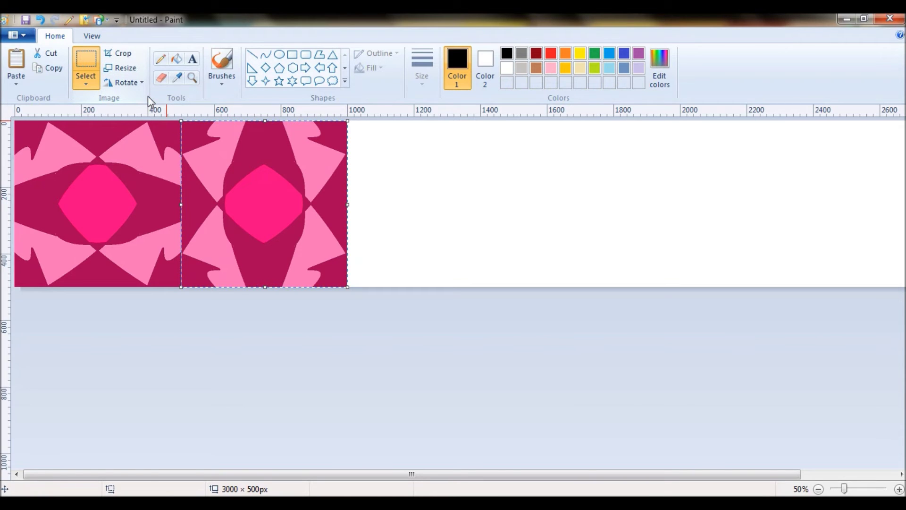
pyautogui.hotkey('ctrl', 'z')
# Step: Place the second and third copies of the unrotated tile edge to edge, starting at 500 px and 1000 px
pyautogui.hotkey('ctrl', 'v')
pyautogui.moveTo(85, 184); pyautogui.dragTo(252, 184)
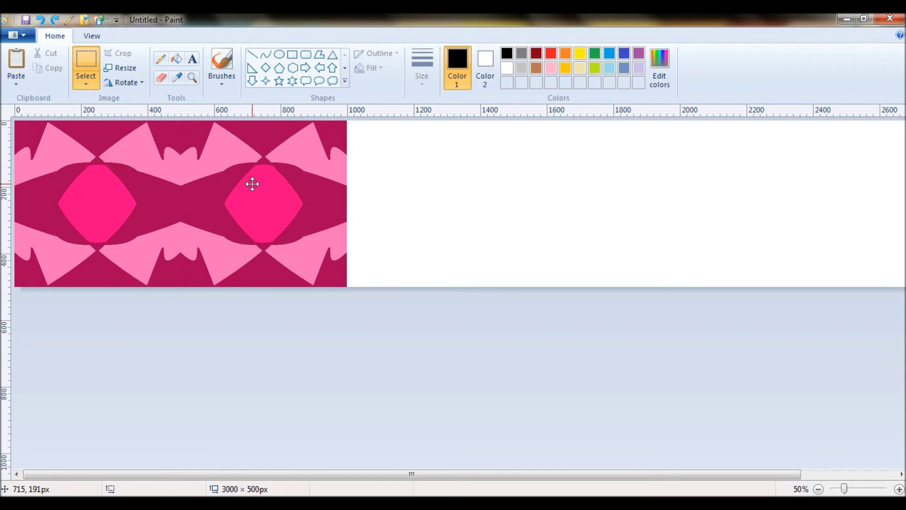
pyautogui.click(252, 184)
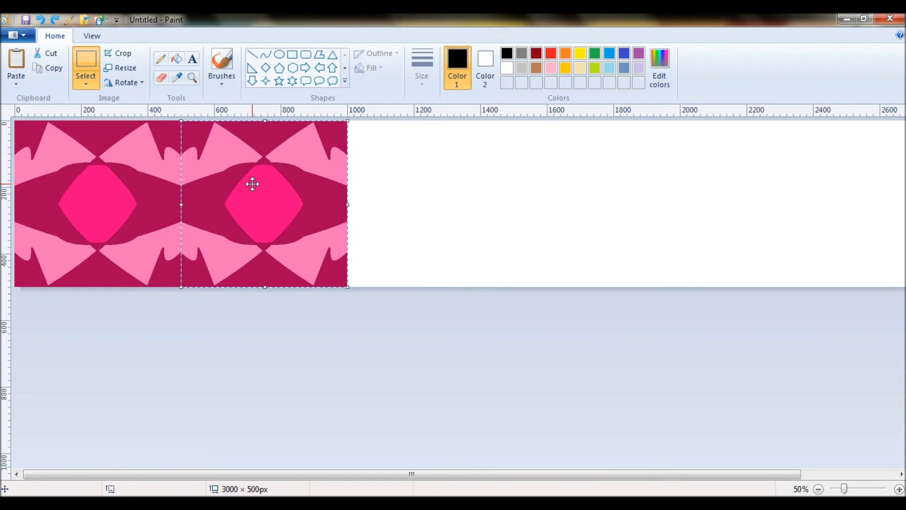
pyautogui.click(71, 204)
pyautogui.moveTo(251, 202); pyautogui.dragTo(403, 205)
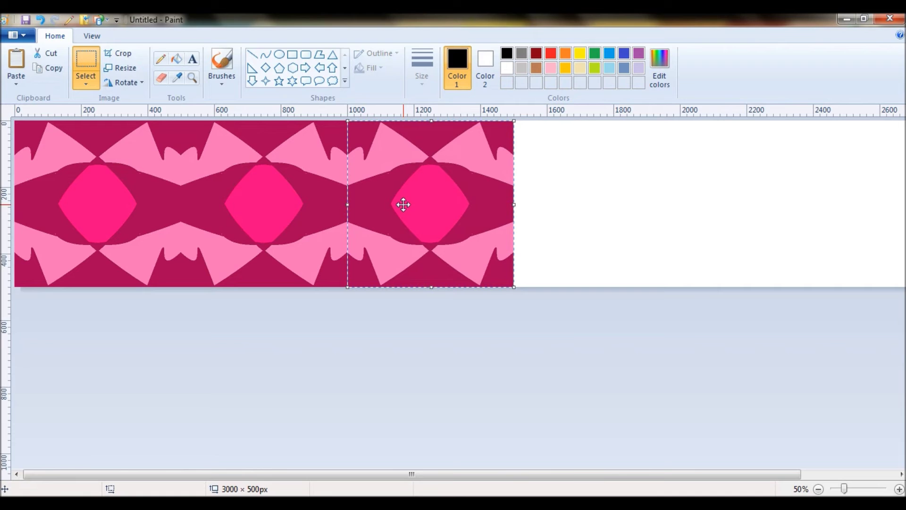
# Step: Paste three more copies of the tile edge to edge from 1500 px to fill the strip's full 3000 px width
pyautogui.hotkey('ctrl', 'v')
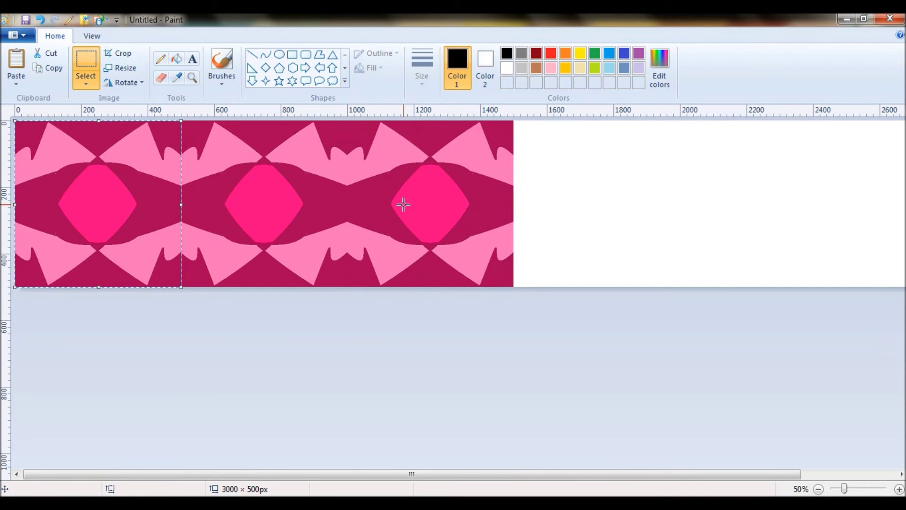
pyautogui.moveTo(69, 185); pyautogui.dragTo(568, 185)
pyautogui.hotkey('ctrl', 'v')
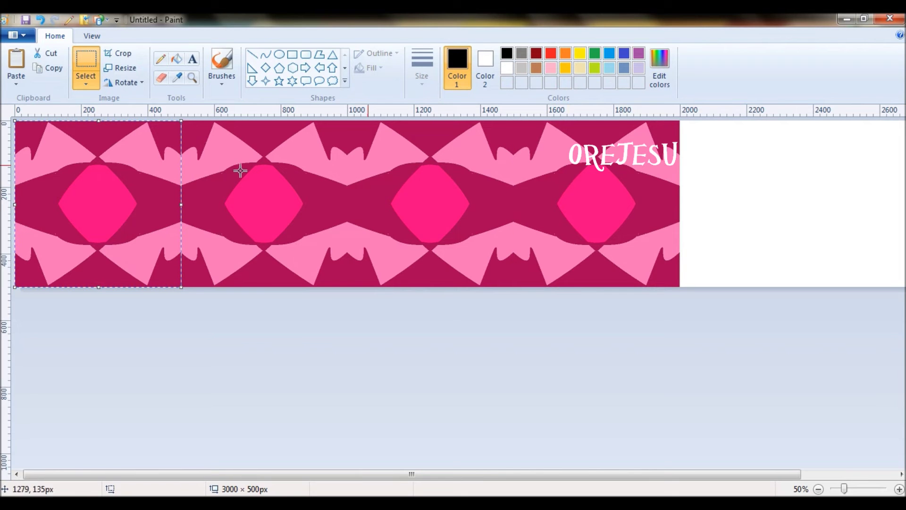
pyautogui.moveTo(93, 203); pyautogui.dragTo(734, 204)
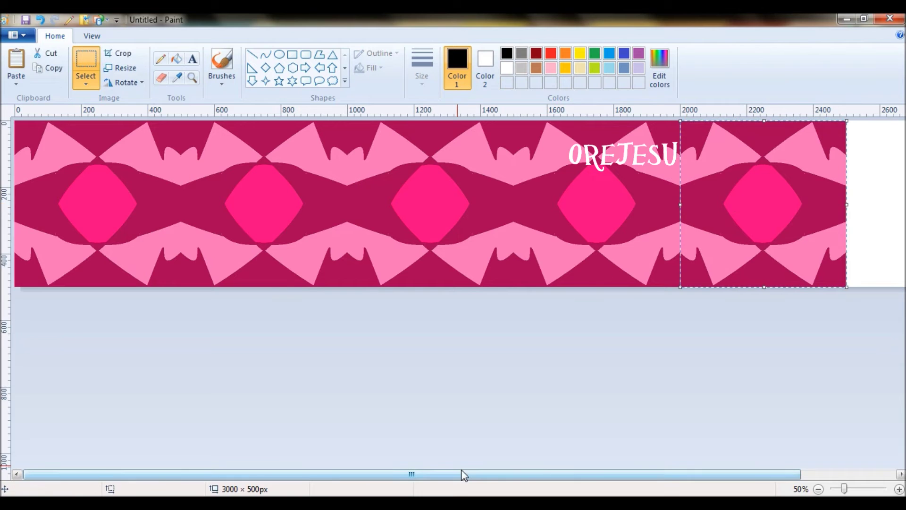
pyautogui.moveTo(465, 474); pyautogui.dragTo(731, 475)
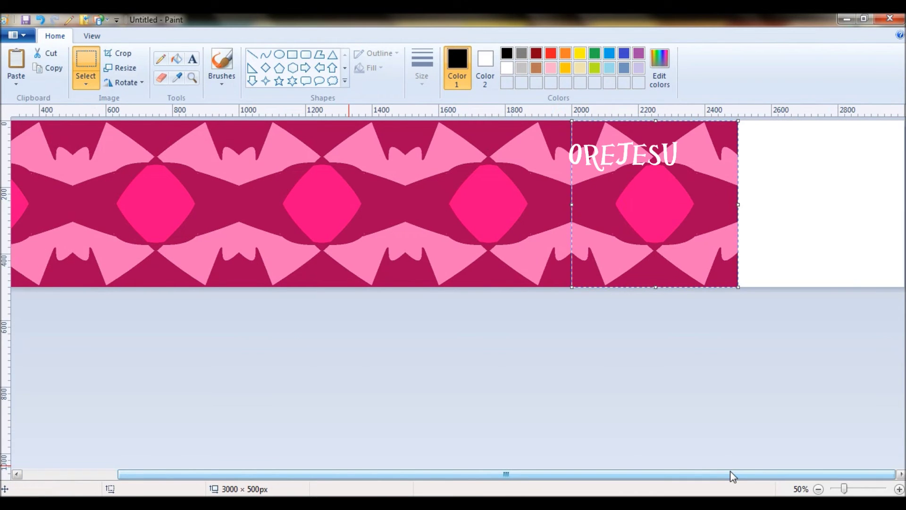
pyautogui.hotkey('ctrl', 'v')
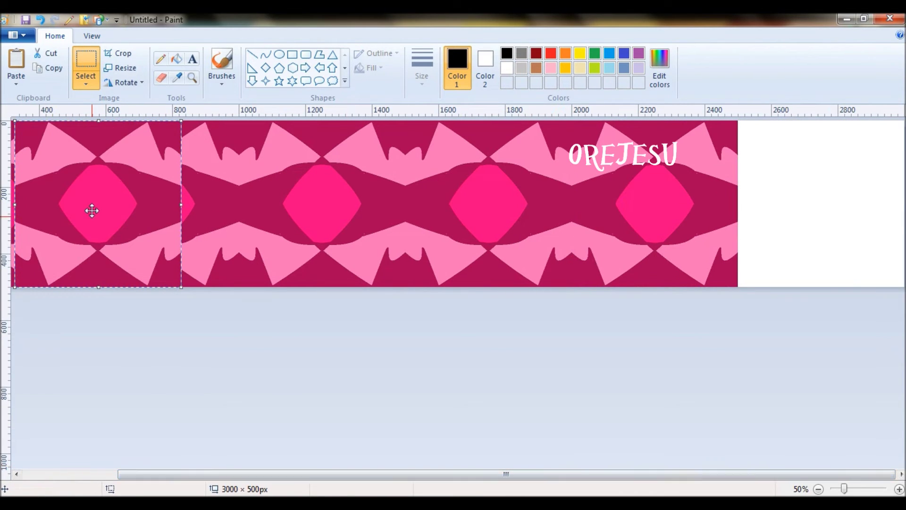
pyautogui.moveTo(91, 211); pyautogui.dragTo(810, 202)
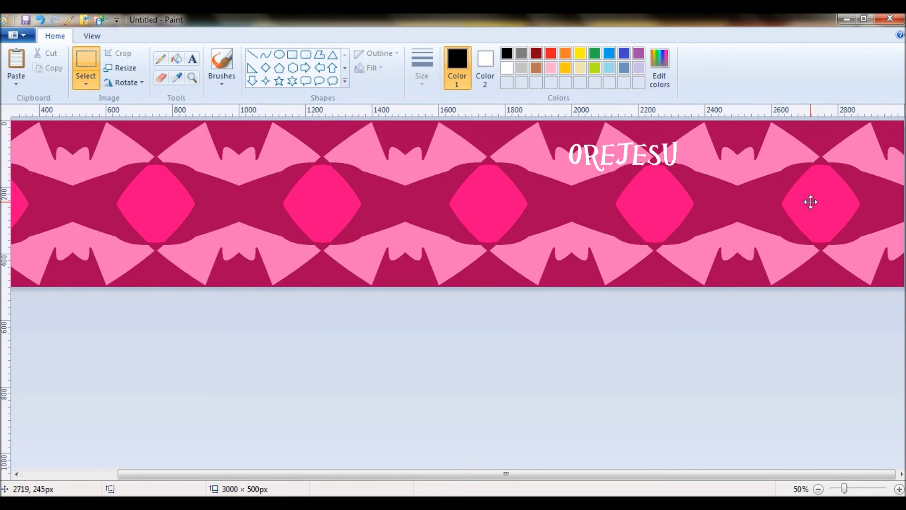
pyautogui.click(641, 379)
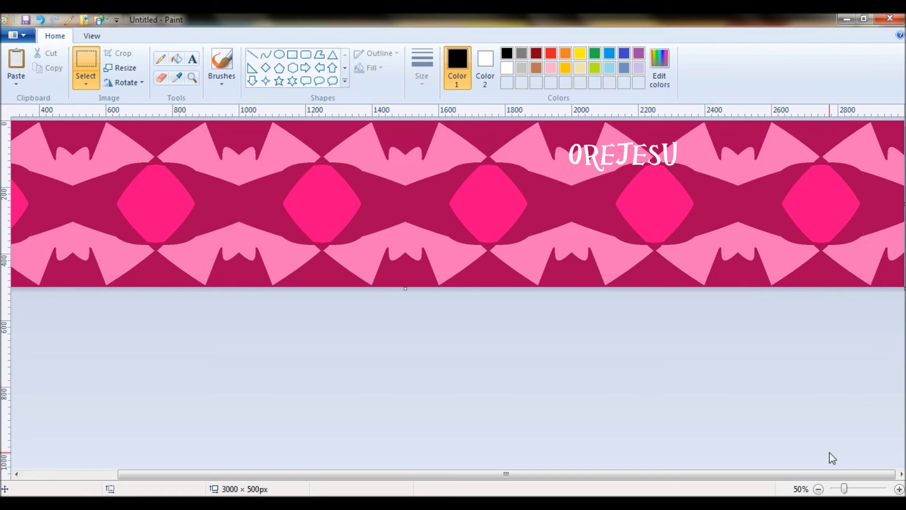
# Step: Extend the canvas downward to 3000 × 1000 px, leaving blank space below the pattern strip
pyautogui.click(819, 489)
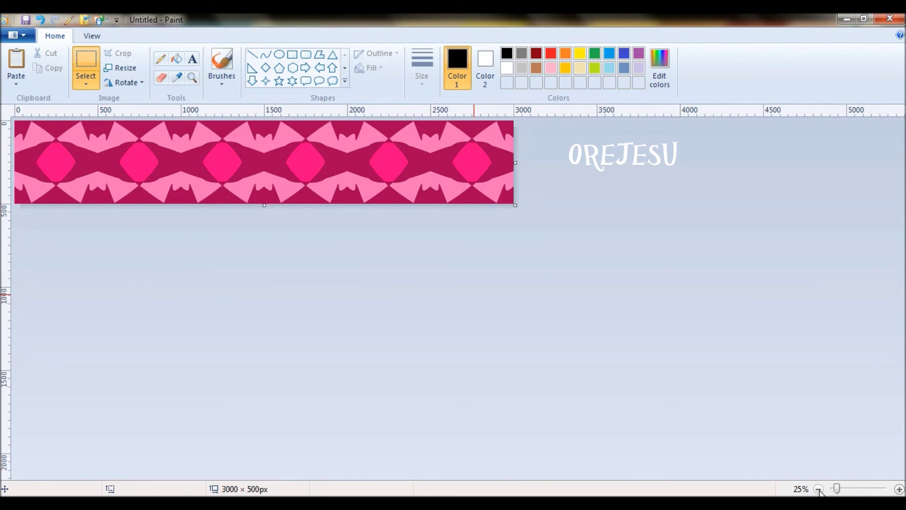
pyautogui.hotkey('ctrl', 'a')
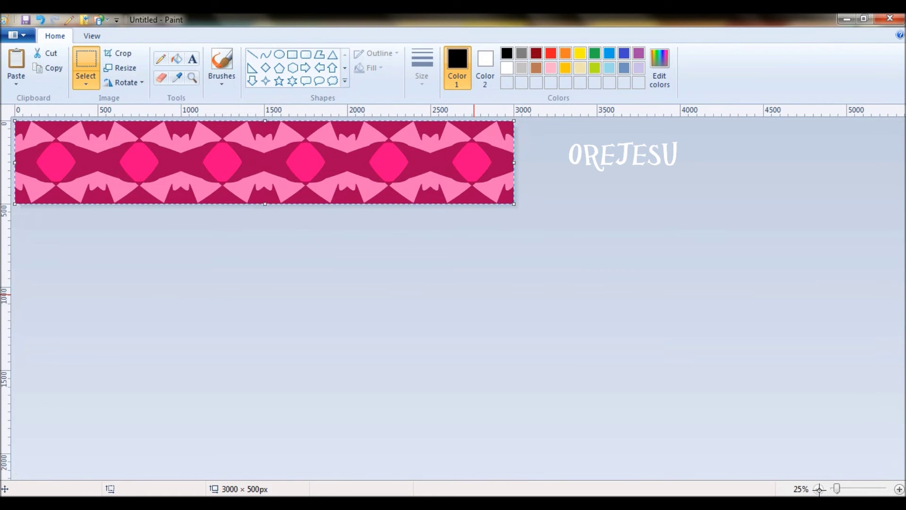
pyautogui.click(318, 307)
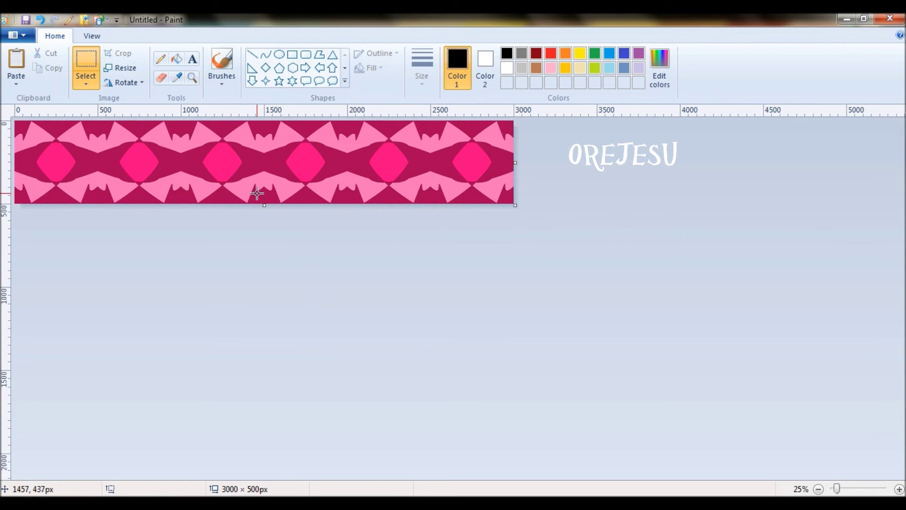
pyautogui.moveTo(264, 204); pyautogui.dragTo(273, 286)
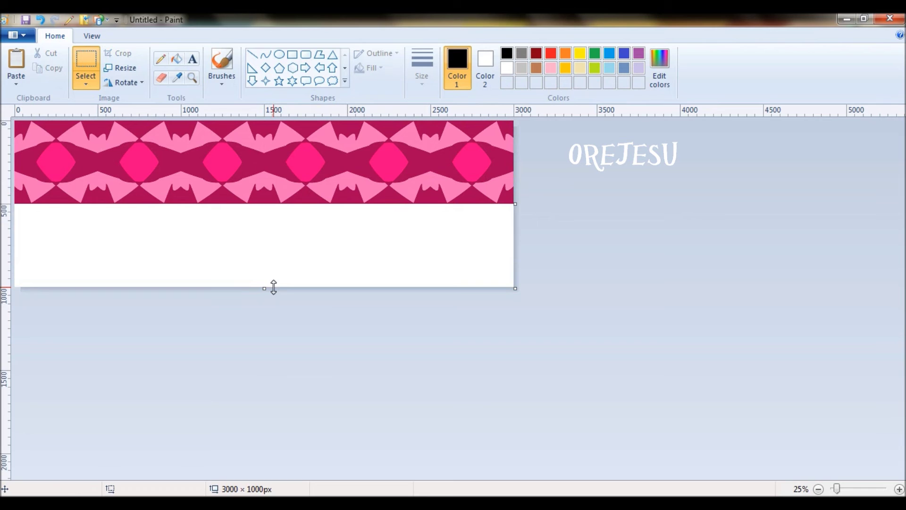
# Step: Undo the canvas extension and copy the entire 3000 × 500 px pattern strip at its original size
pyautogui.hotkey('ctrl', 'z')
pyautogui.hotkey('ctrl', 'a')
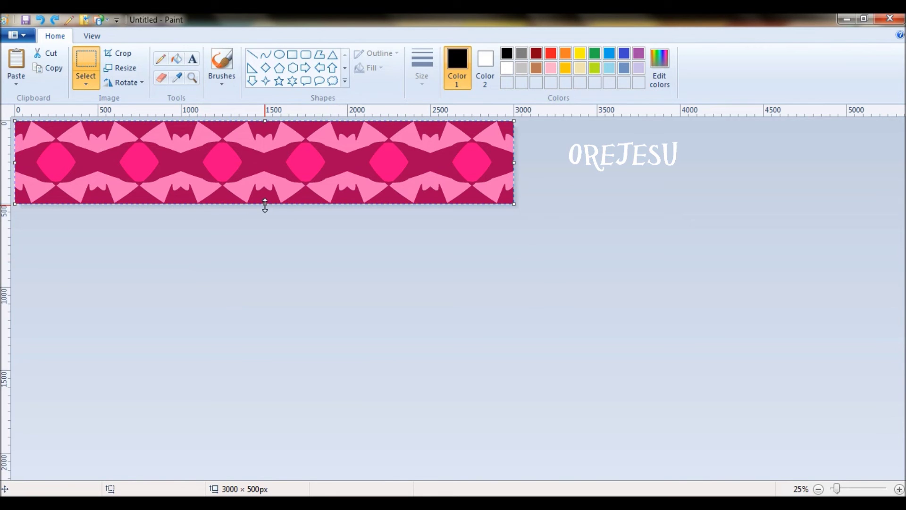
pyautogui.moveTo(265, 207); pyautogui.dragTo(269, 288)
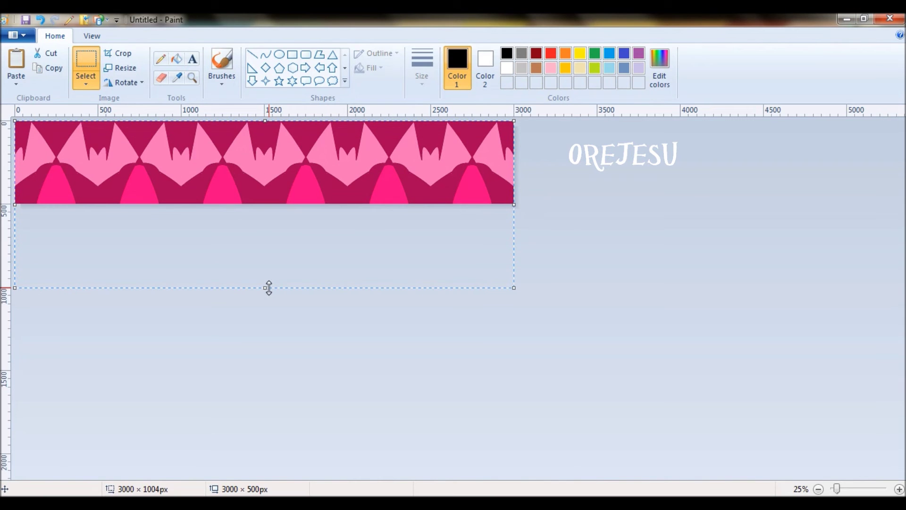
pyautogui.hotkey('ctrl', 'z')
pyautogui.hotkey('ctrl', 'a')
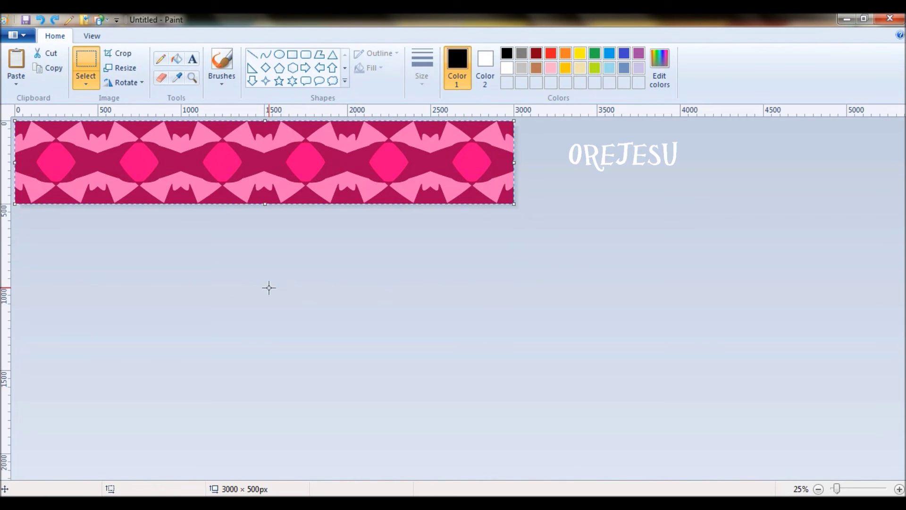
pyautogui.click(214, 296)
# Step: Extend the canvas downward to 3000 × 1000 px and place a pasted copy of the strip directly beneath the first one
pyautogui.moveTo(265, 204); pyautogui.dragTo(278, 287)
pyautogui.hotkey('ctrl', 'v')
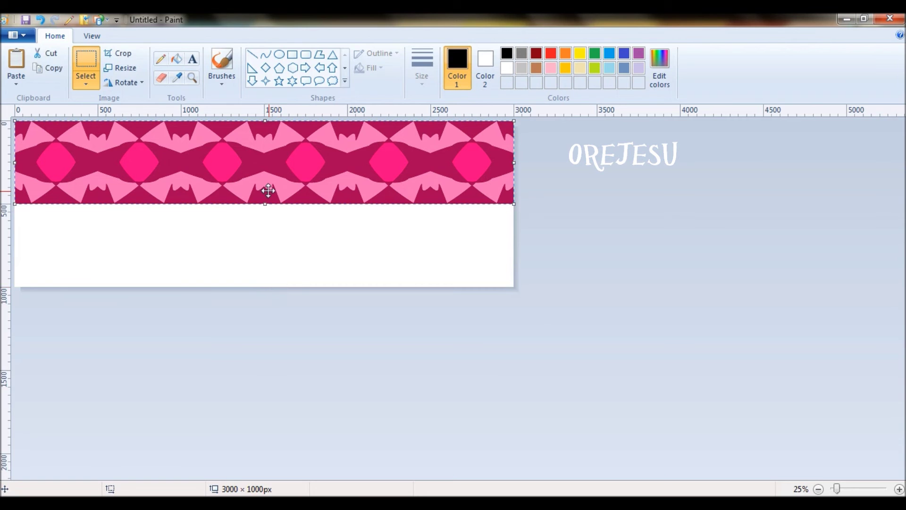
pyautogui.moveTo(263, 170); pyautogui.dragTo(274, 236)
pyautogui.press('Escape')
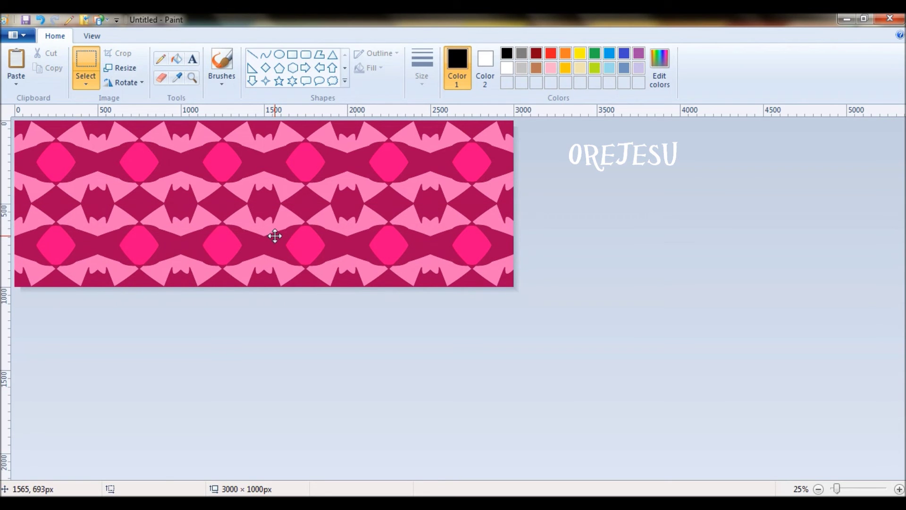
pyautogui.moveTo(274, 236); pyautogui.dragTo(275, 235)
pyautogui.click(321, 357)
# Step: Copy the whole 3000 × 1000 px pattern and extend the canvas downward to 3000 × 2000 px
pyautogui.hotkey('ctrl', 'a')
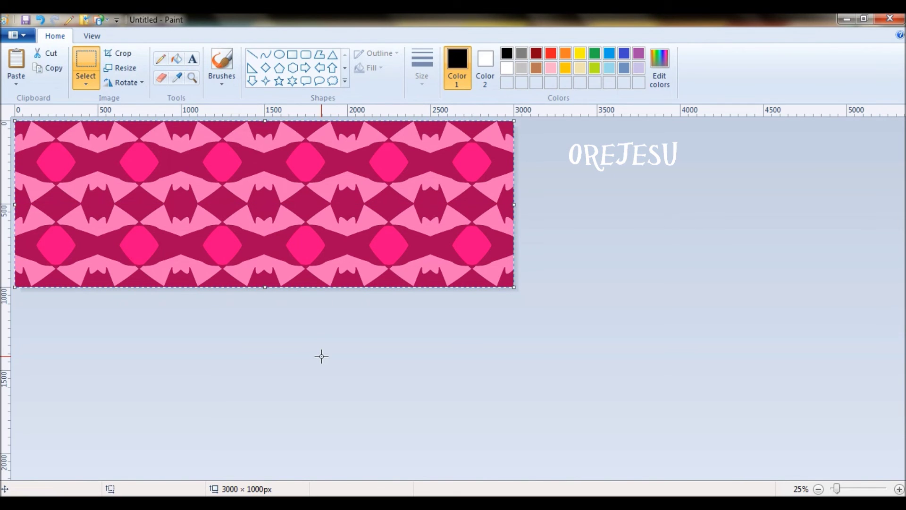
pyautogui.click(245, 382)
pyautogui.moveTo(264, 288); pyautogui.dragTo(310, 452)
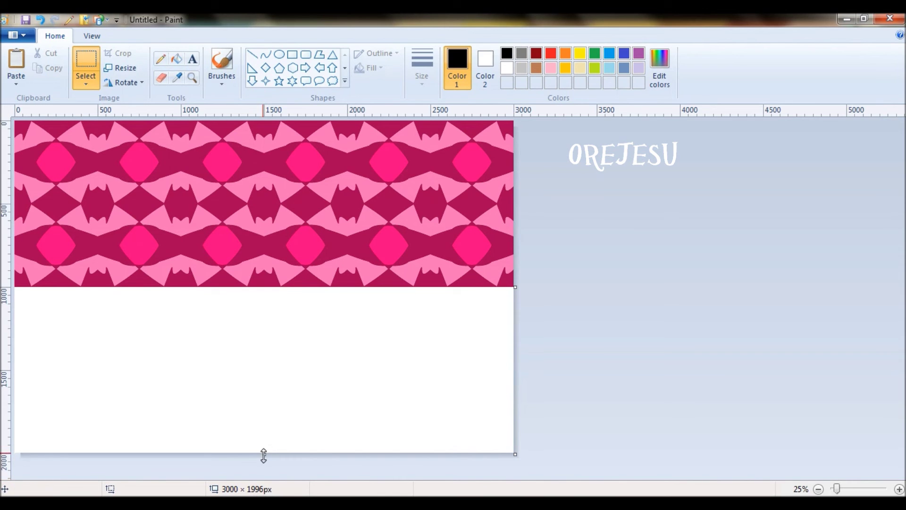
pyautogui.moveTo(265, 454); pyautogui.dragTo(265, 454)
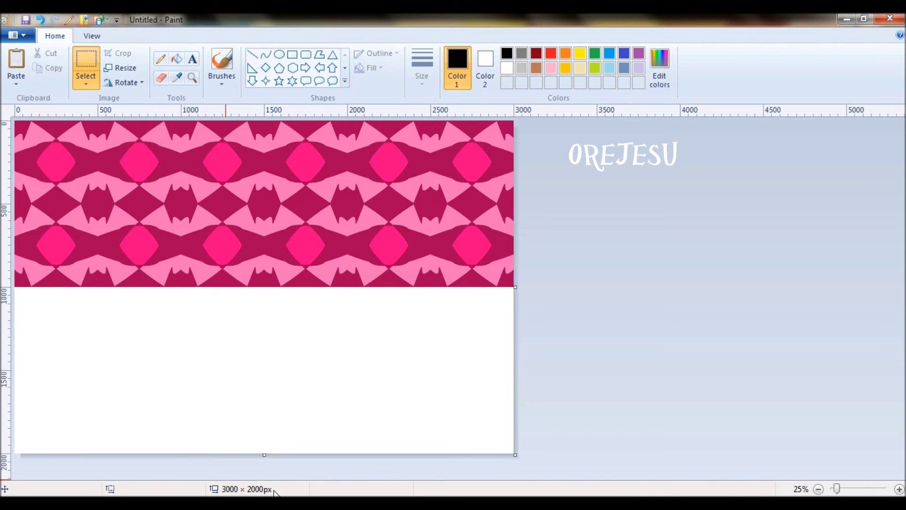
# Step: Paste the copied two-row block and fit it edge to edge into the blank lower half of the canvas
pyautogui.hotkey('ctrl', 'v')
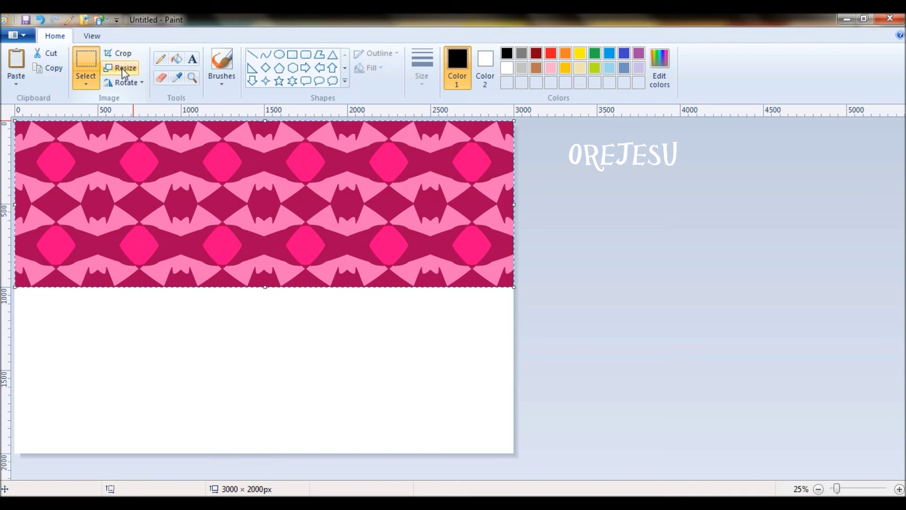
pyautogui.moveTo(233, 190); pyautogui.dragTo(233, 356)
pyautogui.click(712, 318)
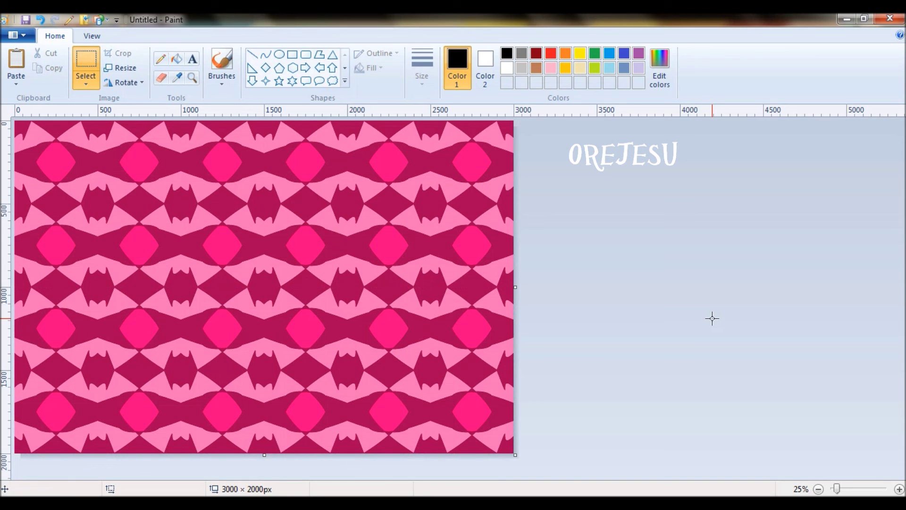
# Step: Extend the canvas downward to 3000 × 3000 px and fill the blank area with a copy of the pattern's top 1000 px
pyautogui.click(819, 489)
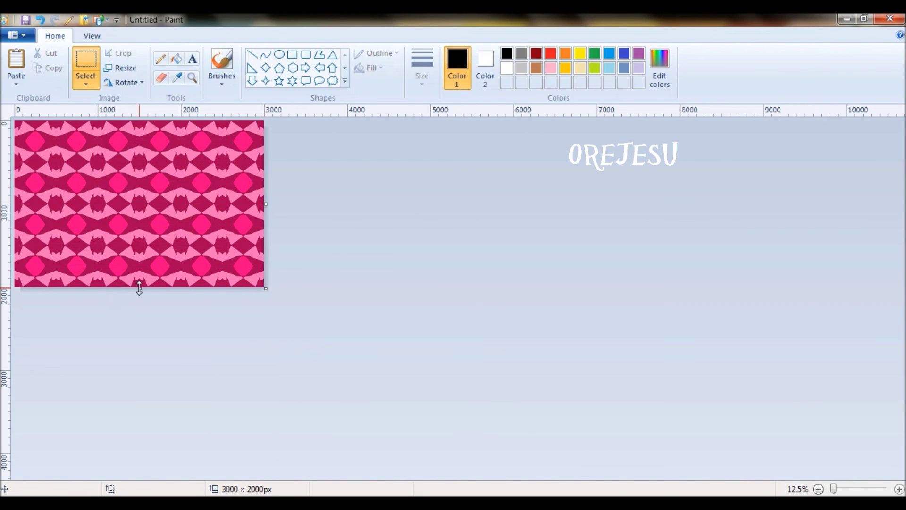
pyautogui.moveTo(138, 289); pyautogui.dragTo(150, 370)
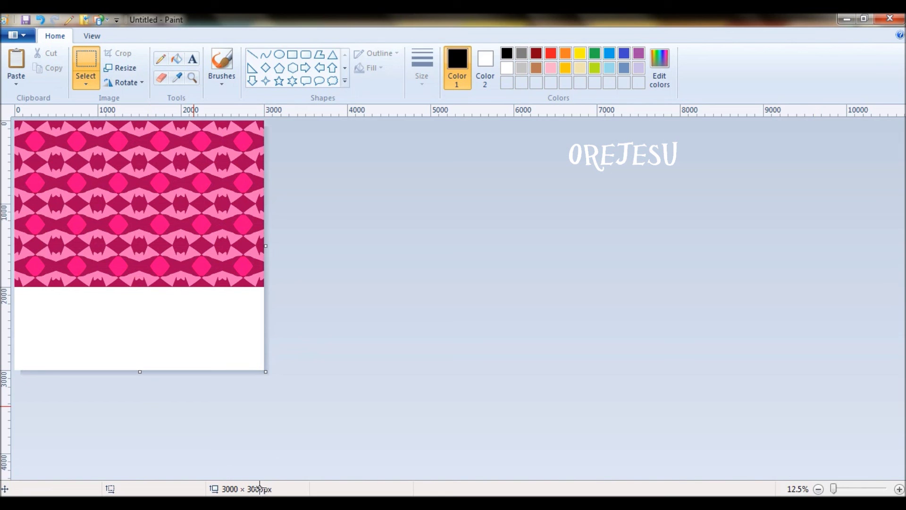
pyautogui.moveTo(14, 121); pyautogui.dragTo(264, 204)
pyautogui.hotkey('ctrl', 'c')
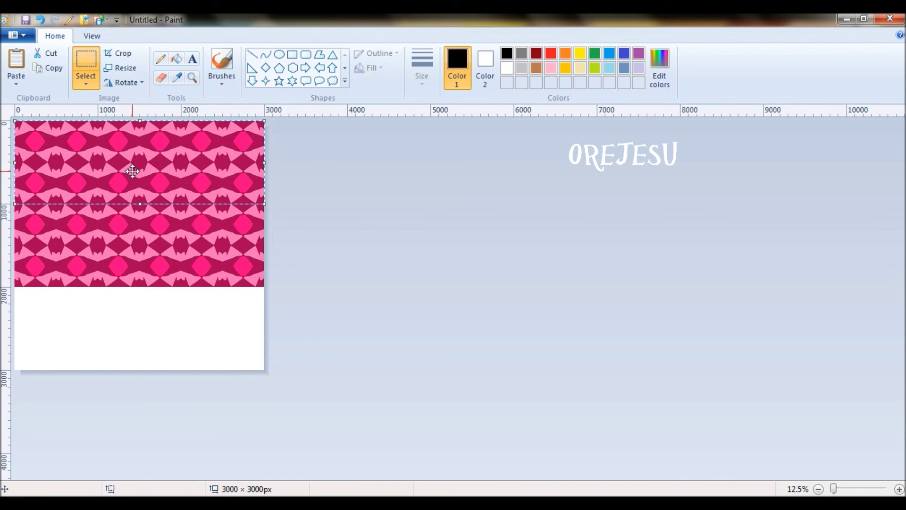
pyautogui.hotkey('ctrl', 'v')
pyautogui.moveTo(131, 172); pyautogui.dragTo(132, 338)
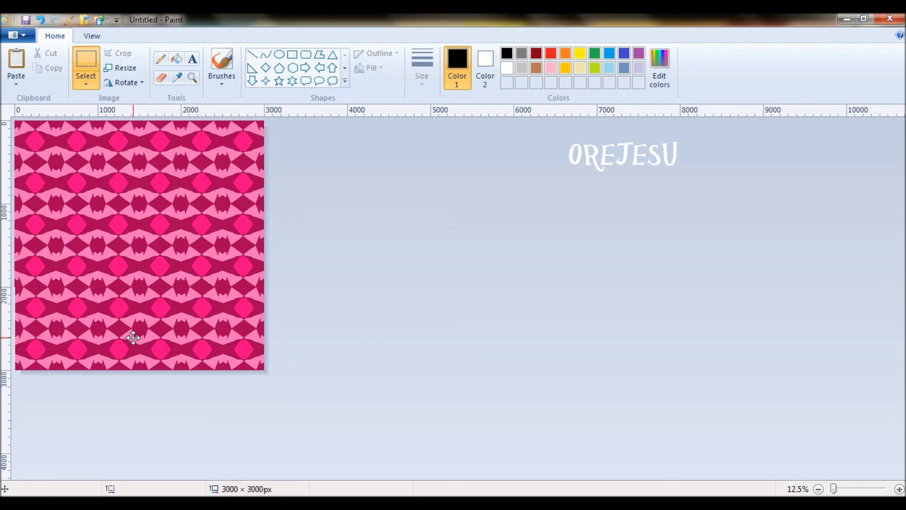
pyautogui.click(513, 282)
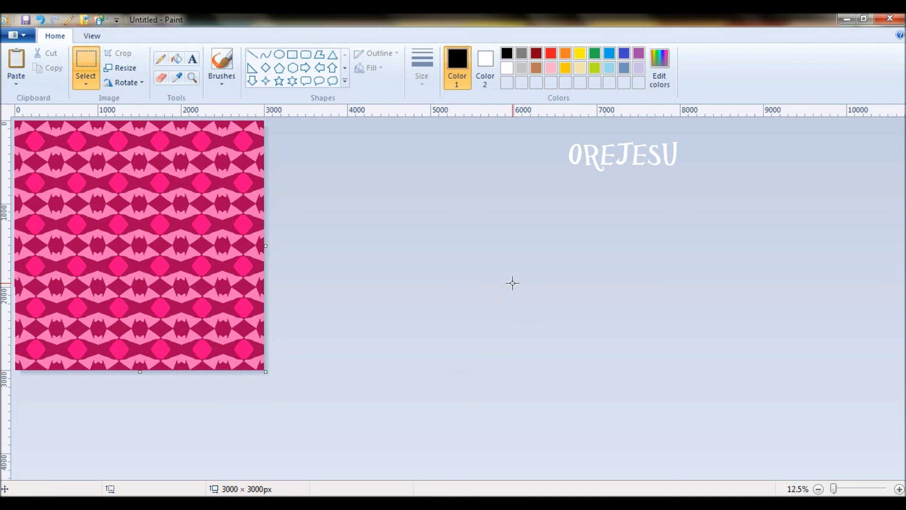